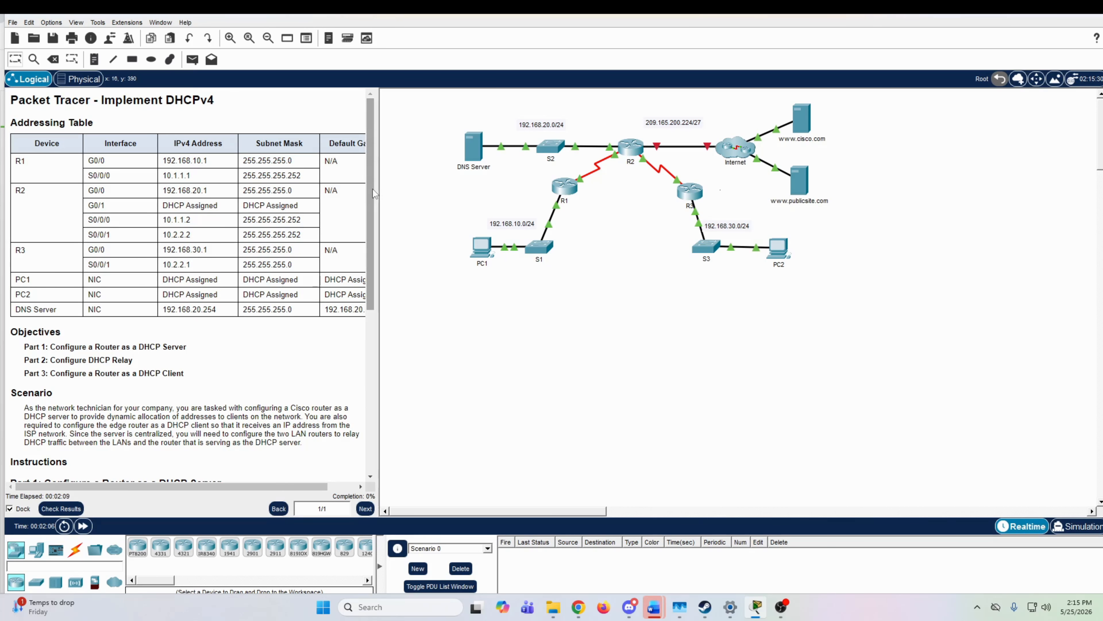
Step: Review the lab instructions and open router R2's command line interface
{"action": "mouse_move", "coordinate": [372, 189]}
{"action": "left_mouse_down"}
{"action": "mouse_move", "coordinate": [355, 367]}
{"action": "mouse_move", "coordinate": [377, 179]}
{"action": "left_mouse_up"}
{"action": "left_click_drag", "start_coordinate": [372, 188], "coordinate": [371, 187]}
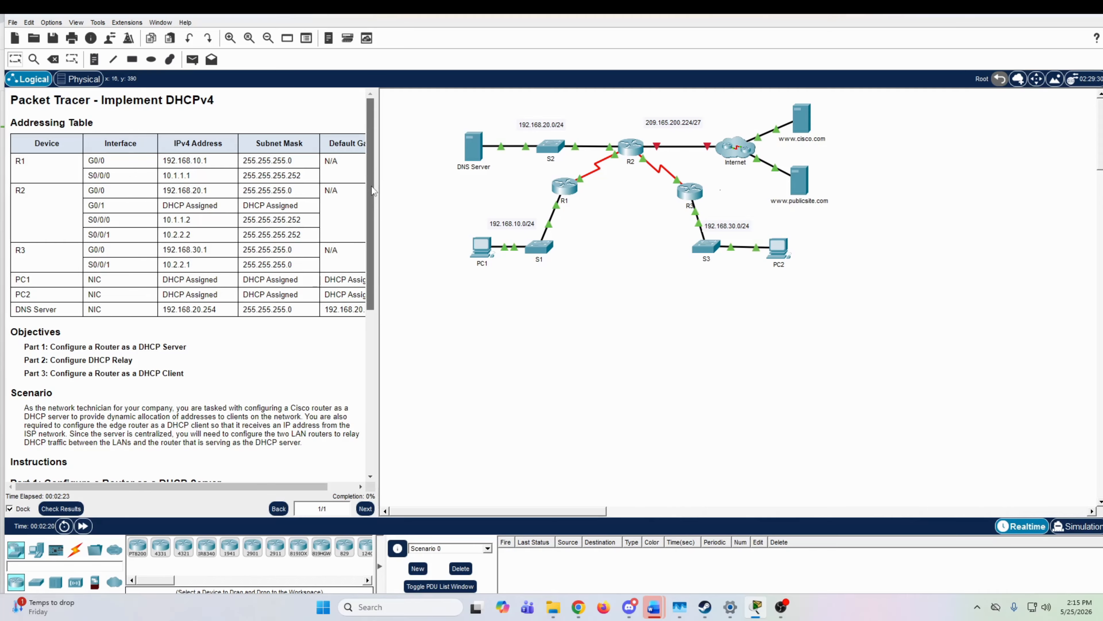
{"action": "left_click_drag", "start_coordinate": [372, 187], "coordinate": [362, 311]}
{"action": "scroll", "coordinate": [290, 270], "scroll_direction": "down", "scroll_amount": 1}
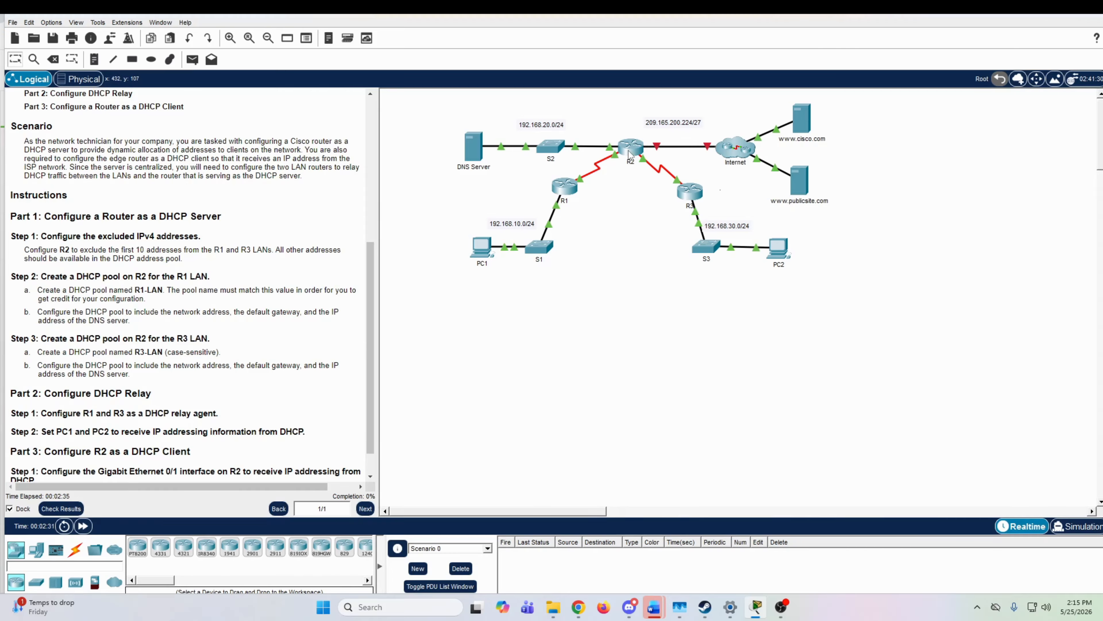
{"action": "mouse_move", "coordinate": [628, 155]}
{"action": "left_click", "coordinate": [631, 148]}
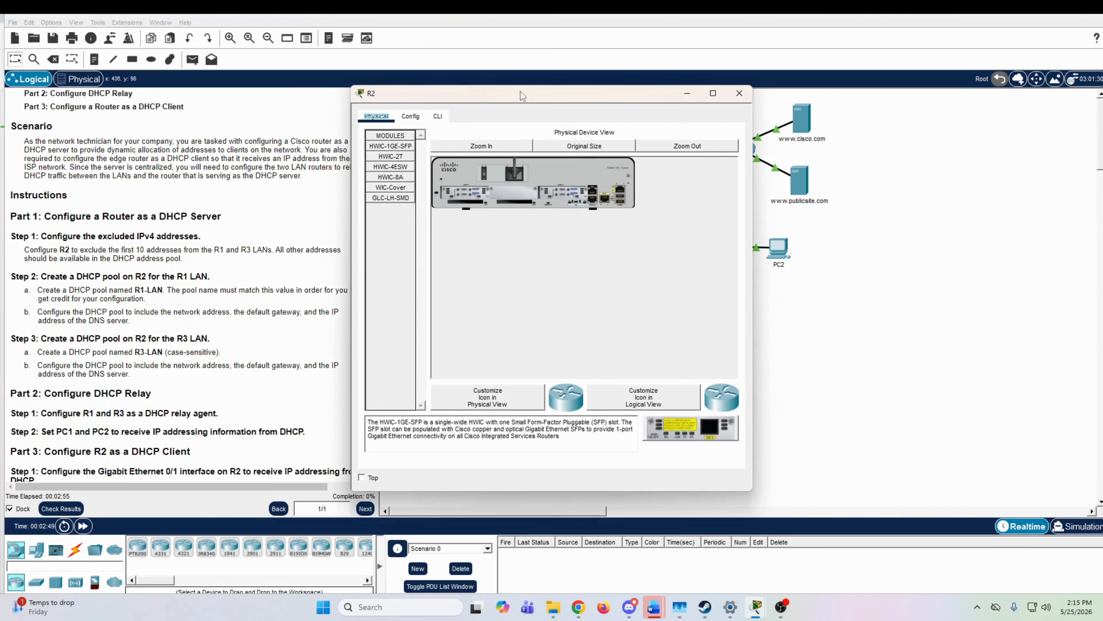
{"action": "left_click_drag", "start_coordinate": [525, 101], "coordinate": [790, 104]}
{"action": "left_click", "coordinate": [710, 127]}
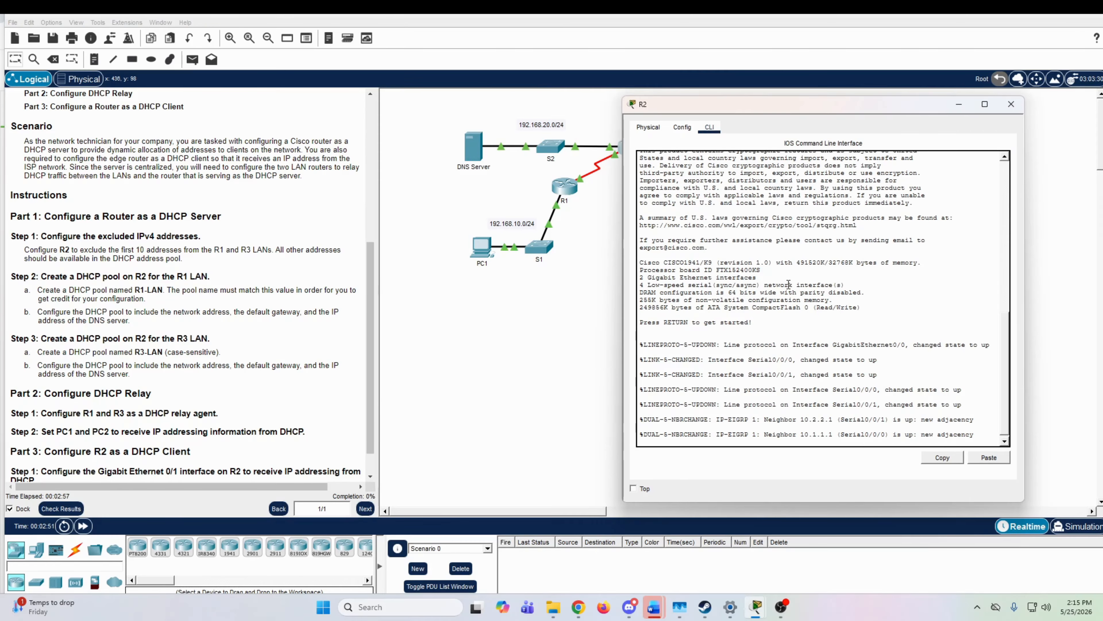
Step: Enter privileged EXEC mode on R2 and enter global configuration mode
{"action": "key", "text": "Return"}
{"action": "type", "text": "enable"}
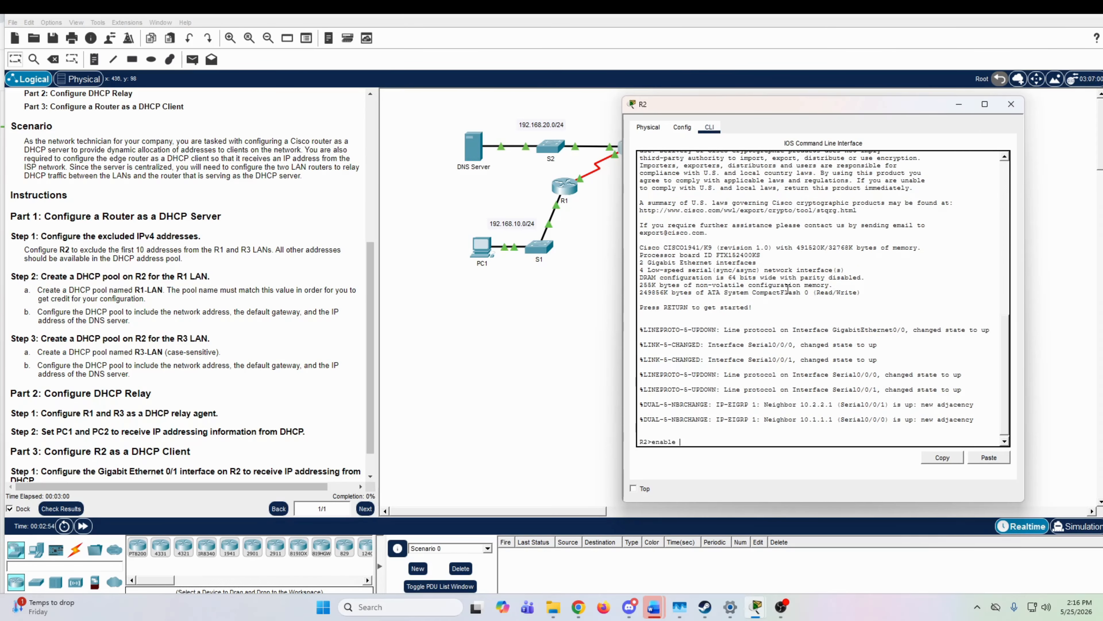
{"action": "key", "text": "Return"}
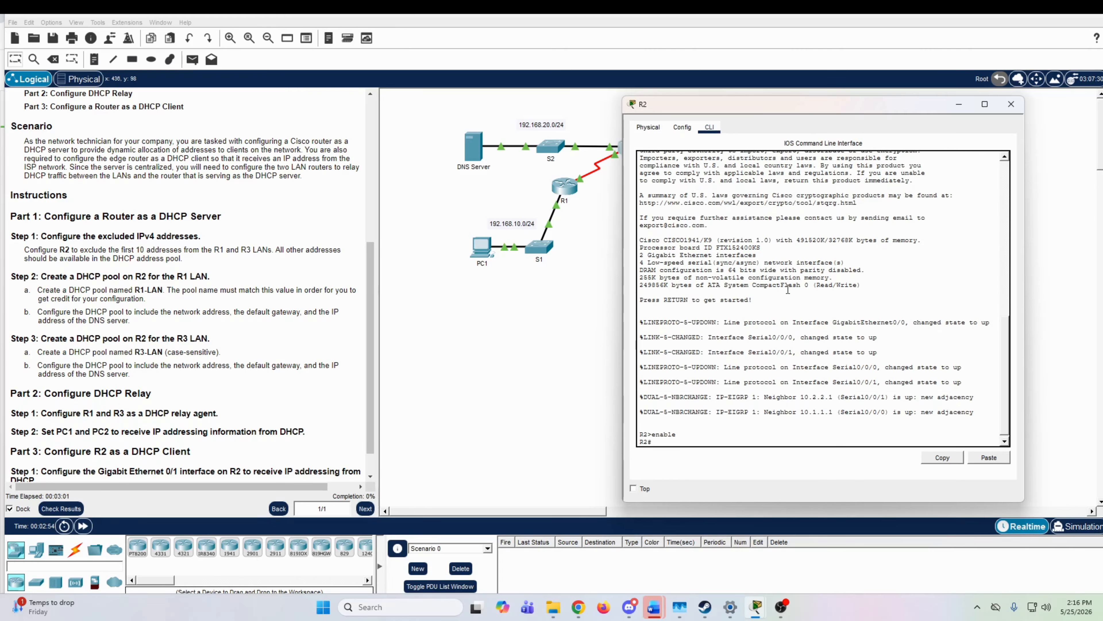
{"action": "type", "text": "configure terminal"}
{"action": "key", "text": "Return"}
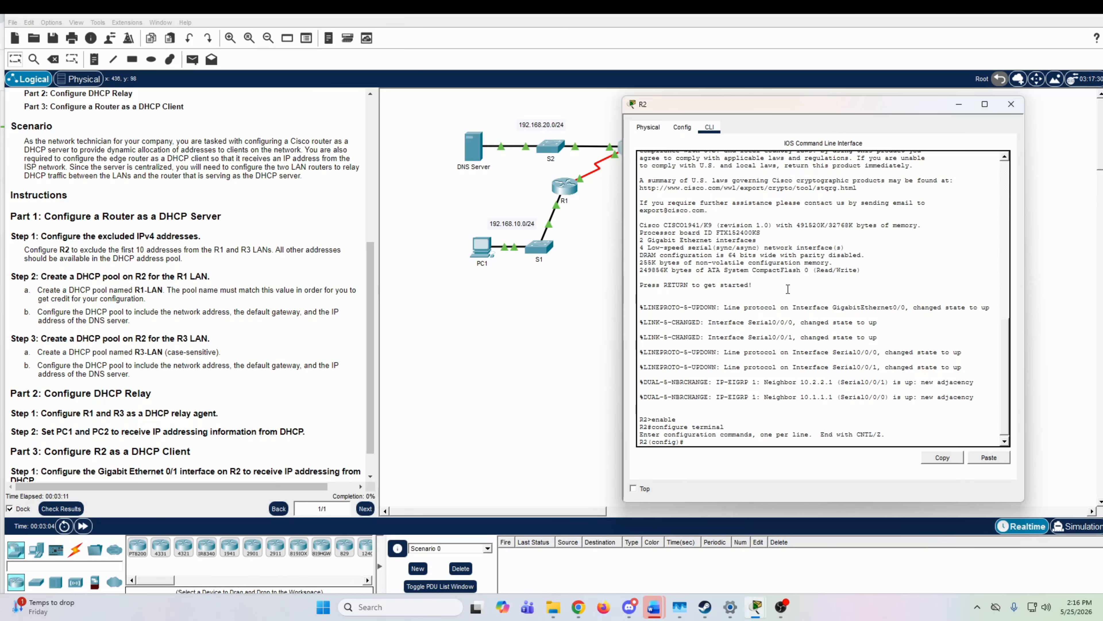
{"action": "type", "text": "ip dhcp"}
{"action": "key", "text": "BackSpace"}
{"action": "key", "text": "BackSpace"}
{"action": "key", "text": "BackSpace"}
{"action": "key", "text": "BackSpace"}
{"action": "key", "text": "BackSpace"}
{"action": "key", "text": "BackSpace"}
{"action": "key", "text": "BackSpace"}
Step: Exclude the addresses 192.168.10.1 through 192.168.10.10 from DHCP assignment on R2
{"action": "left_click_drag", "start_coordinate": [872, 109], "coordinate": [287, 94]}
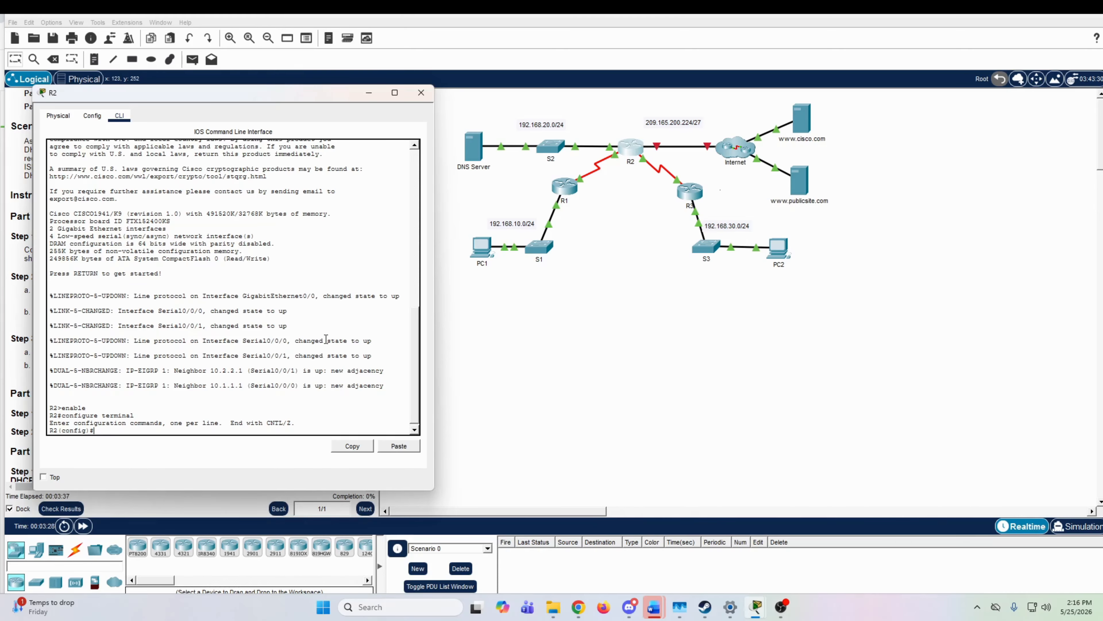
{"action": "type", "text": "ip dhcp excluded-address 192.168.10.1 192.168."}
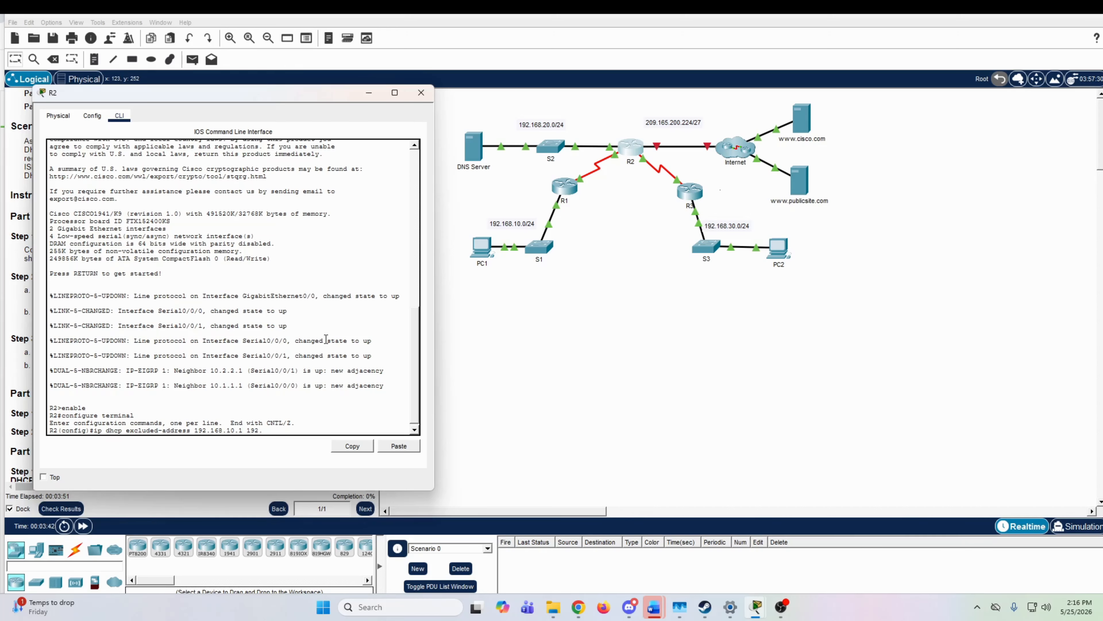
{"action": "type", "text": "10.10"}
{"action": "key", "text": "Return"}
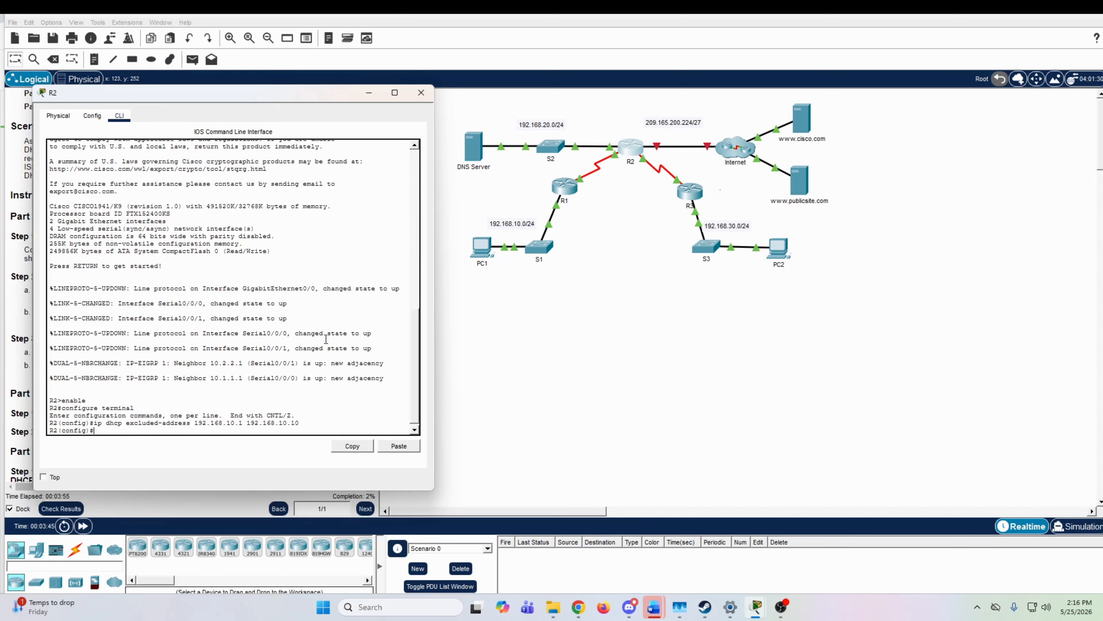
Step: Exclude the addresses 192.168.30.1 through 192.168.30.10 from DHCP assignment on R2
{"action": "type", "text": "ip dhcp excluded-address 1"}
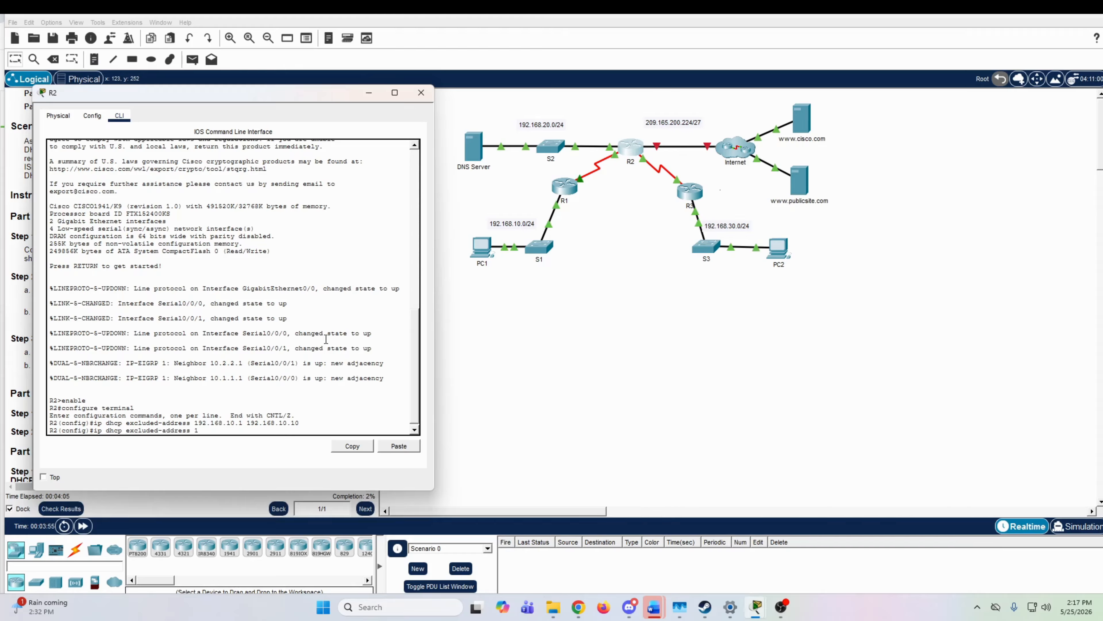
{"action": "type", "text": "92.168.30"}
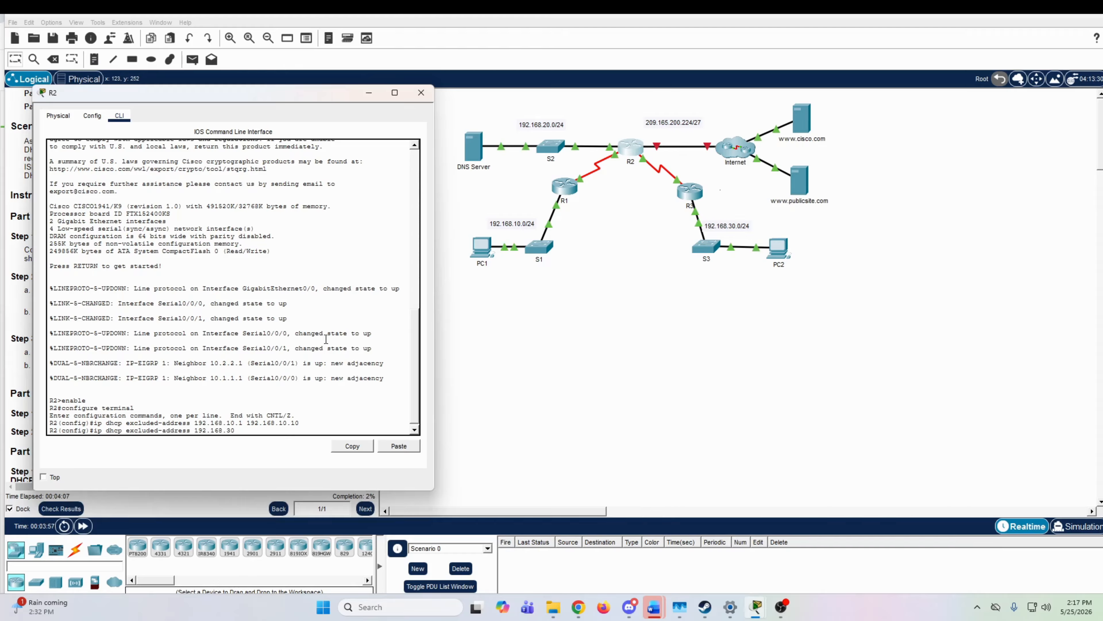
{"action": "type", "text": ".1 192.168.30.10"}
{"action": "key", "text": "Return"}
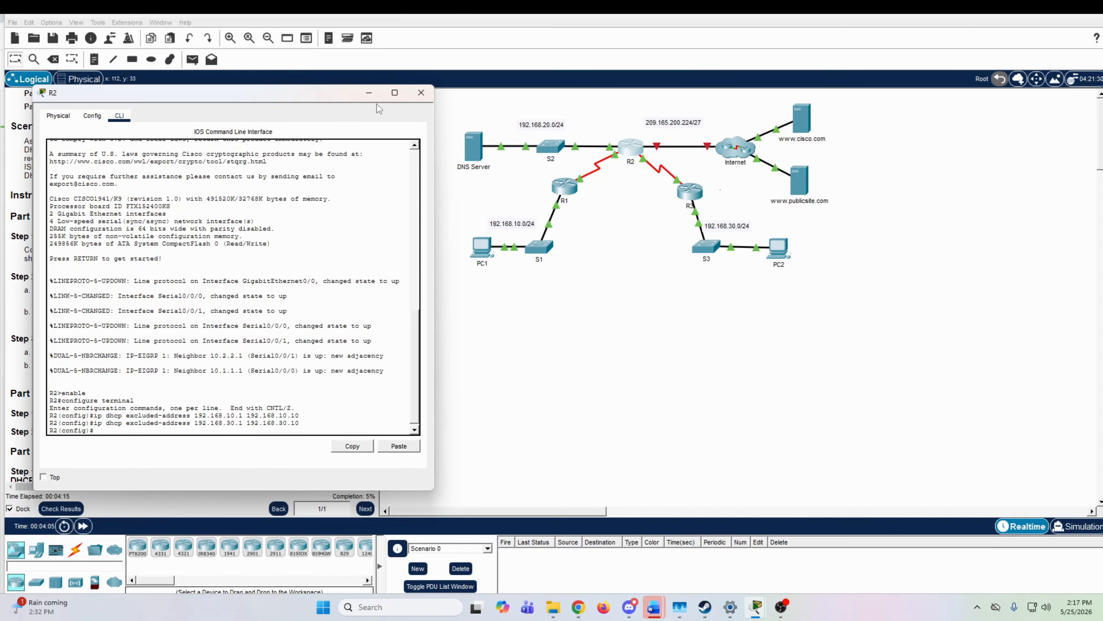
Step: Create a DHCP pool named R1-LAN on R2
{"action": "left_click_drag", "start_coordinate": [326, 98], "coordinate": [949, 104]}
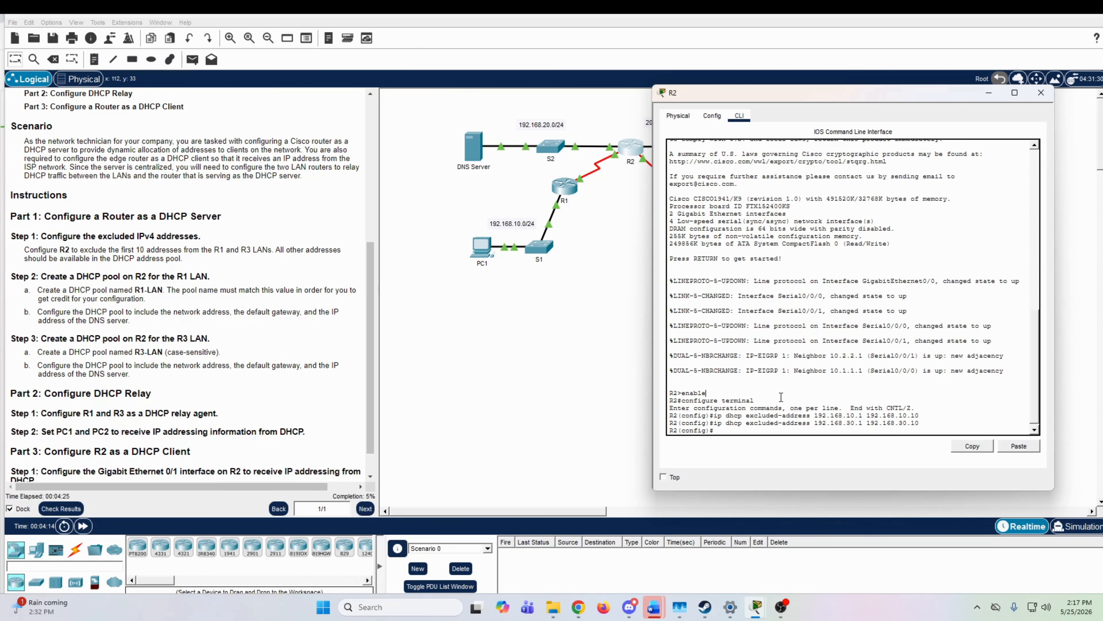
{"action": "type", "text": "p dhcp pool R1-LAN"}
{"action": "key", "text": "Return"}
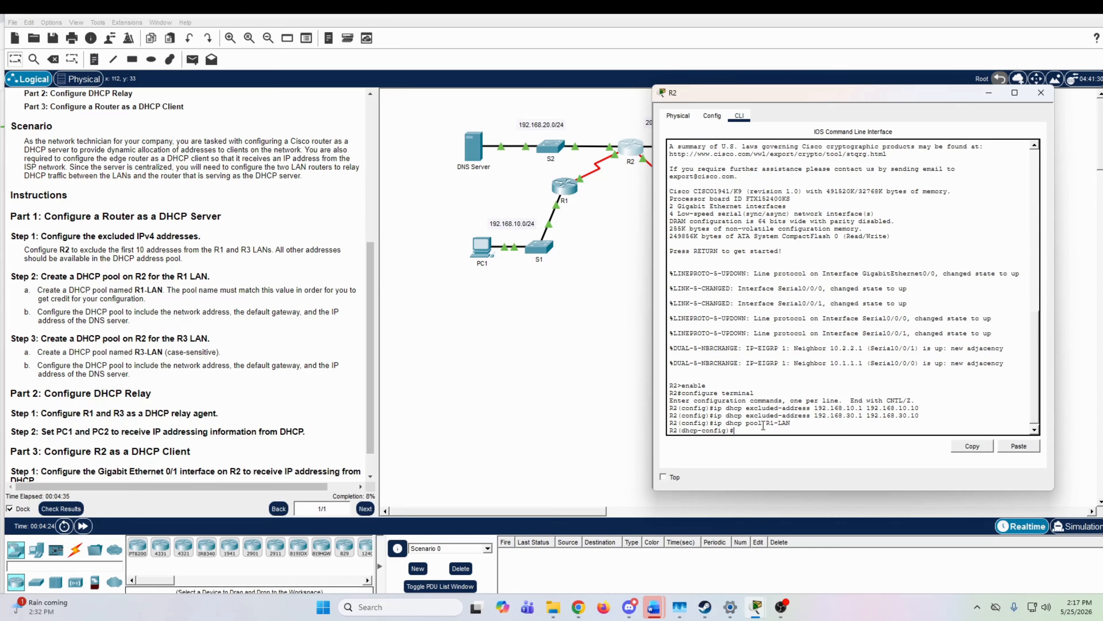
Step: Set the R1-LAN pool's network to 192.168.10.0 with subnet mask 255.255.255.0
{"action": "left_click_drag", "start_coordinate": [735, 431], "coordinate": [683, 430]}
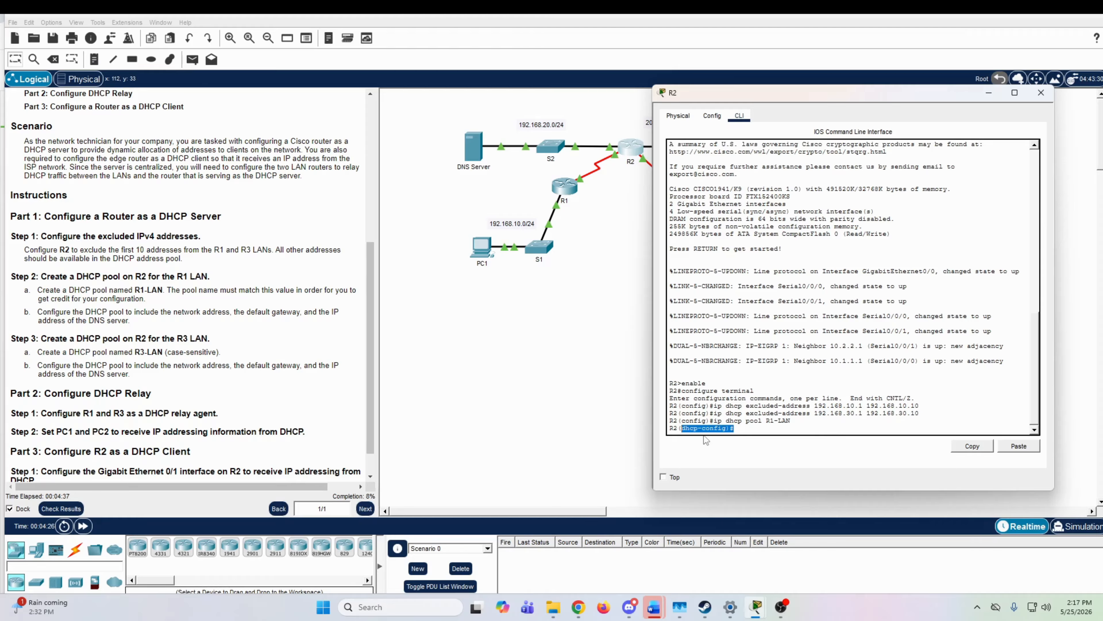
{"action": "left_click", "coordinate": [738, 432]}
{"action": "type", "text": "network"}
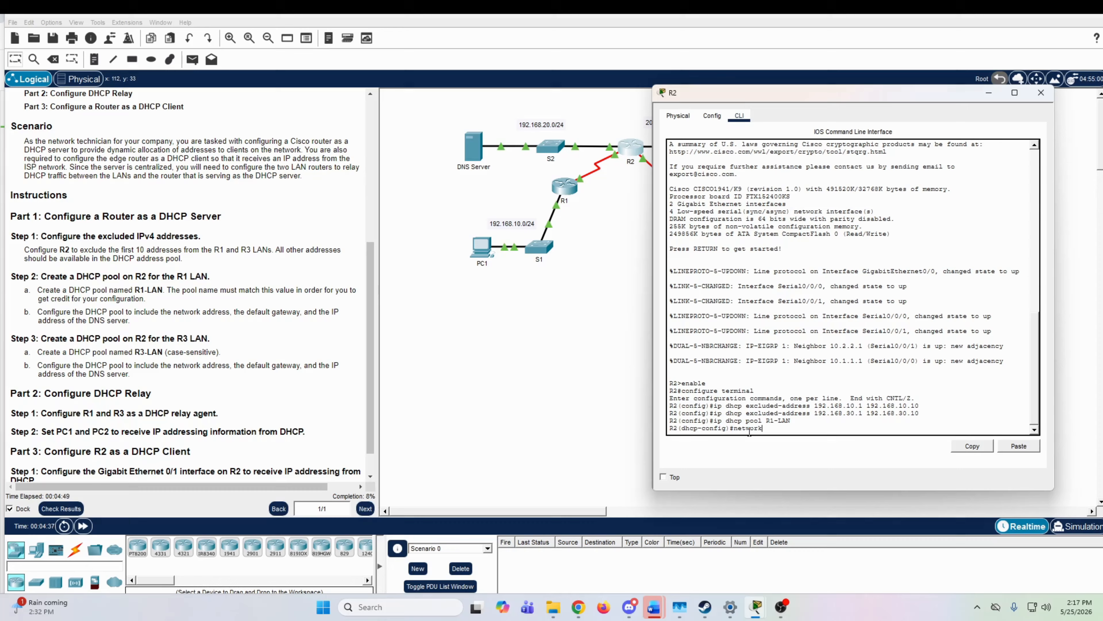
{"action": "type", "text": " 192.168.10.0 255.255.25"}
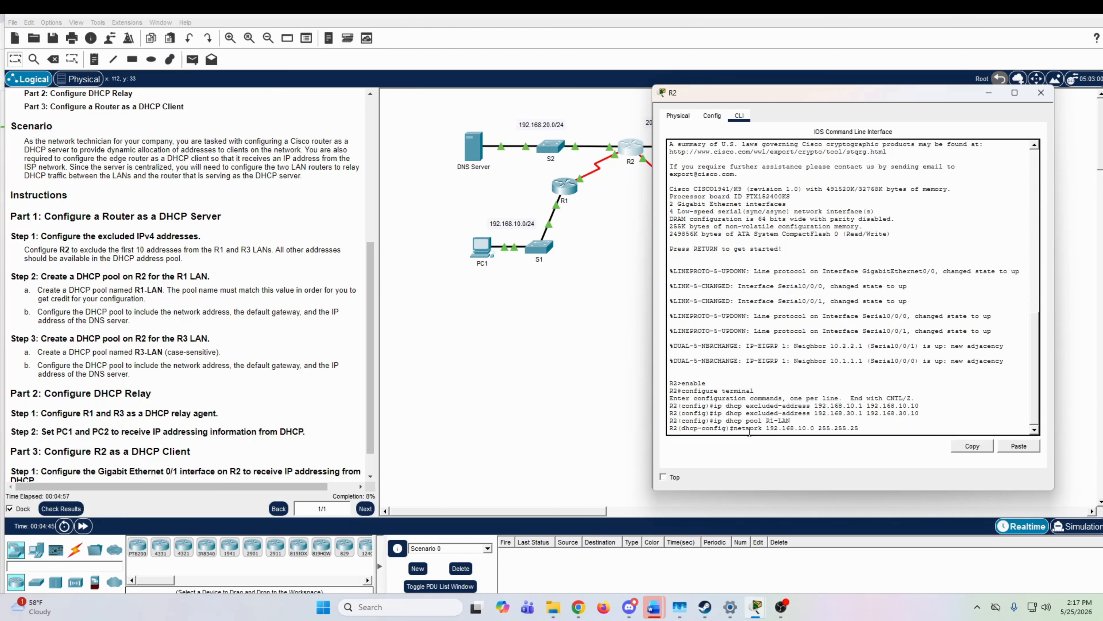
{"action": "type", "text": "5.0"}
{"action": "key", "text": "Return"}
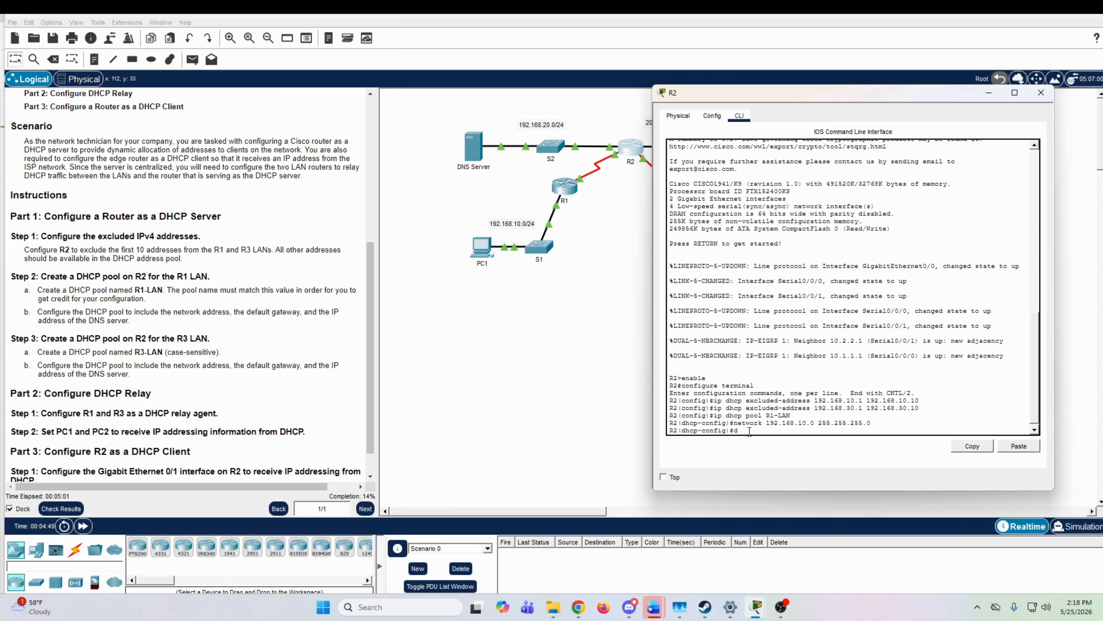
Step: Write the default-router command with address 192.168.10.1 for the R1-LAN pool, without submitting it
{"action": "key", "text": "BackSpace"}
{"action": "type", "text": "default-router 192.168.10.1"}
Step: Return to the addressing table and set the preferences to always show port labels in the logical workspace
{"action": "left_click", "coordinate": [371, 345]}
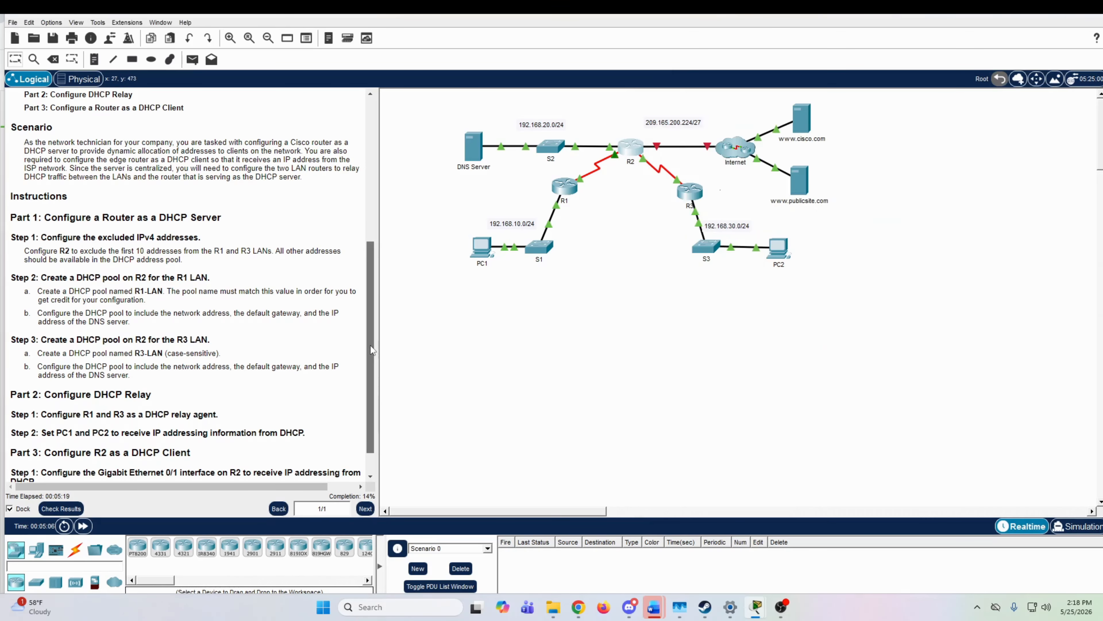
{"action": "left_click_drag", "start_coordinate": [370, 345], "coordinate": [367, 199]}
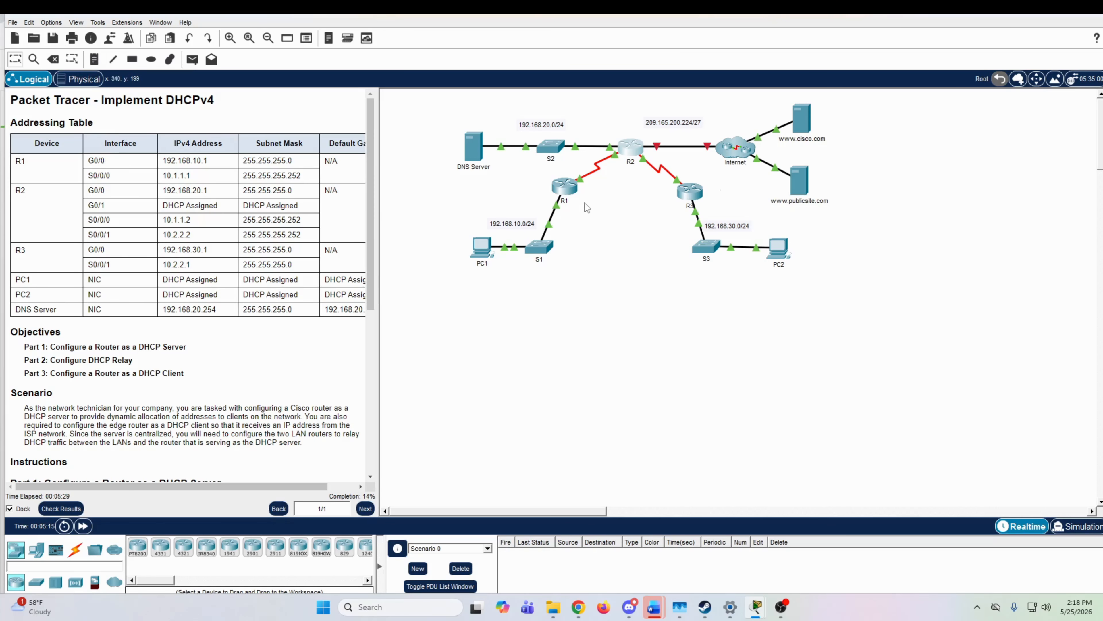
{"action": "left_click", "coordinate": [50, 22]}
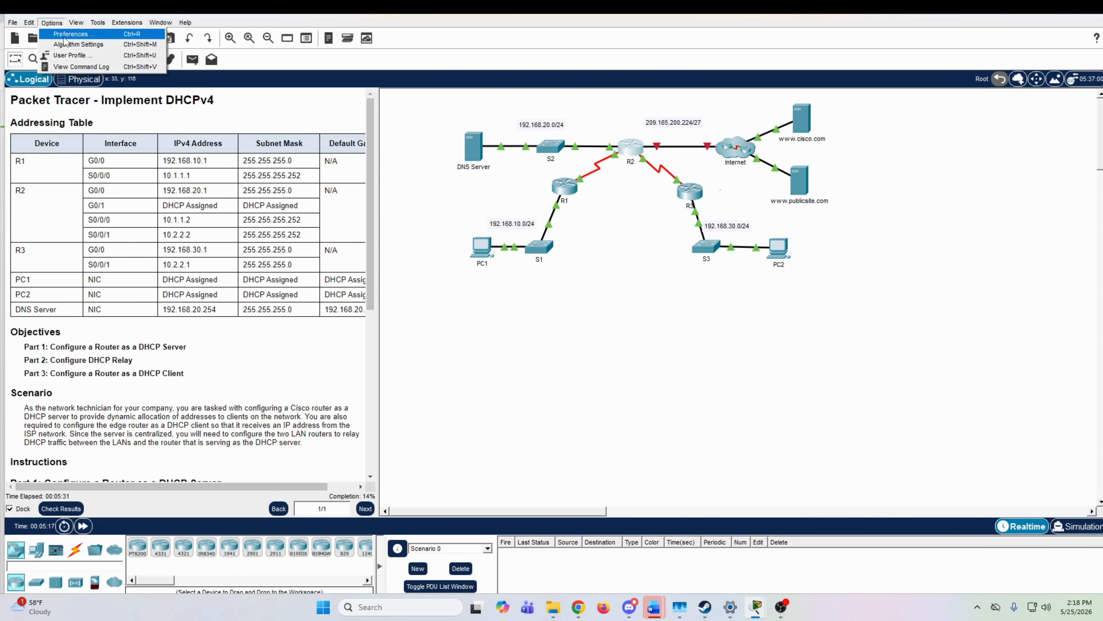
{"action": "left_click", "coordinate": [65, 32]}
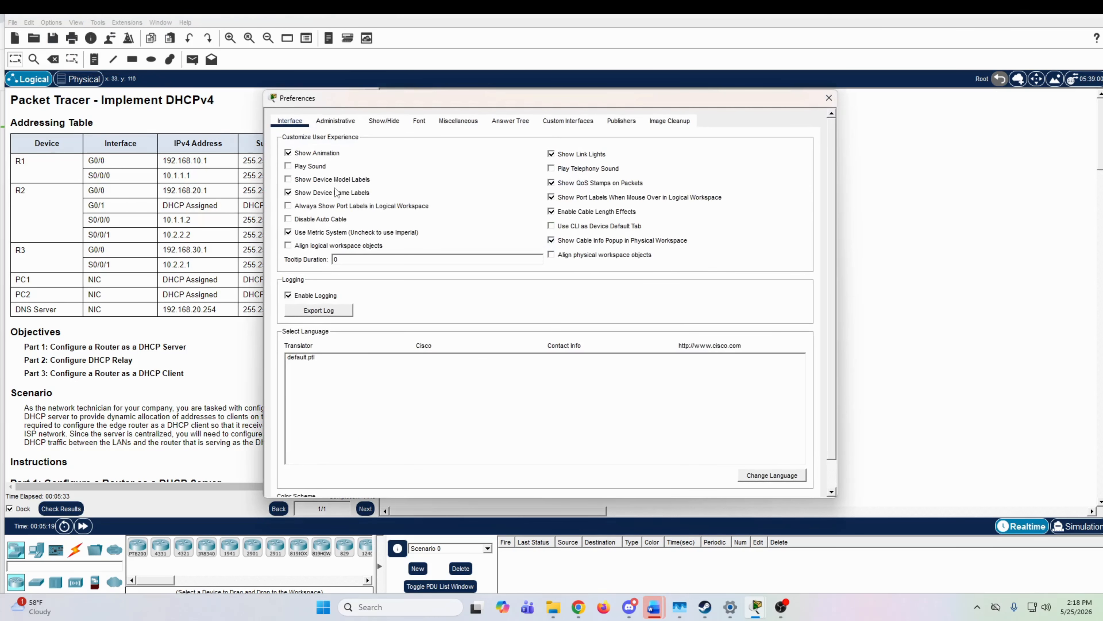
{"action": "left_click", "coordinate": [341, 206]}
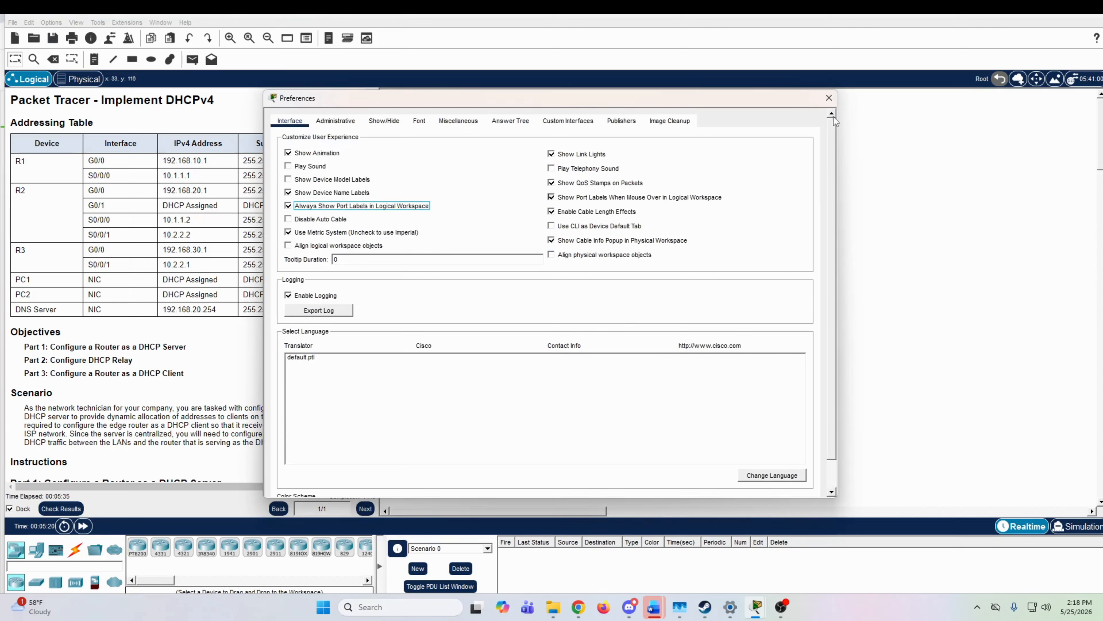
{"action": "left_click", "coordinate": [829, 97]}
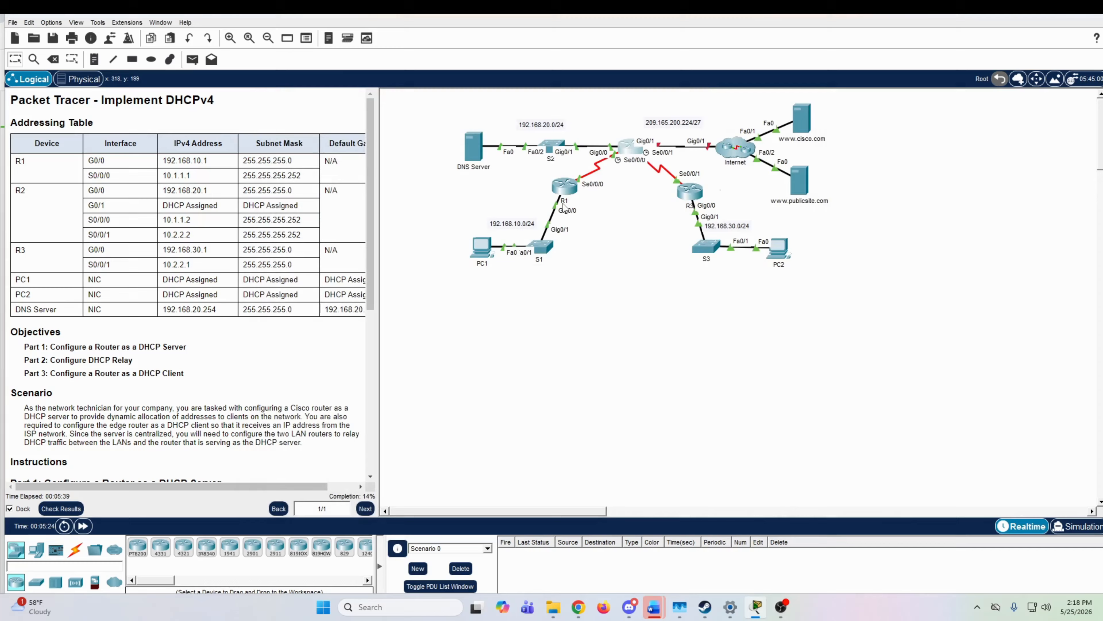
Step: Reopen R2's command line beside the instructions and submit the pending default-router command
{"action": "mouse_move", "coordinate": [563, 206]}
{"action": "left_click", "coordinate": [631, 153]}
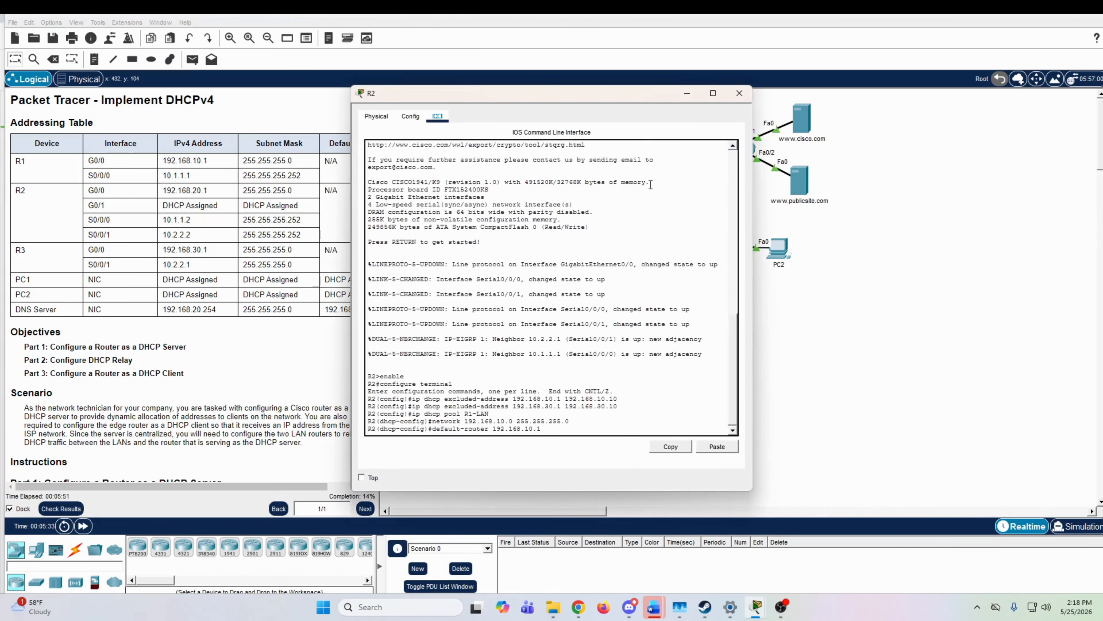
{"action": "left_click_drag", "start_coordinate": [641, 95], "coordinate": [944, 93]}
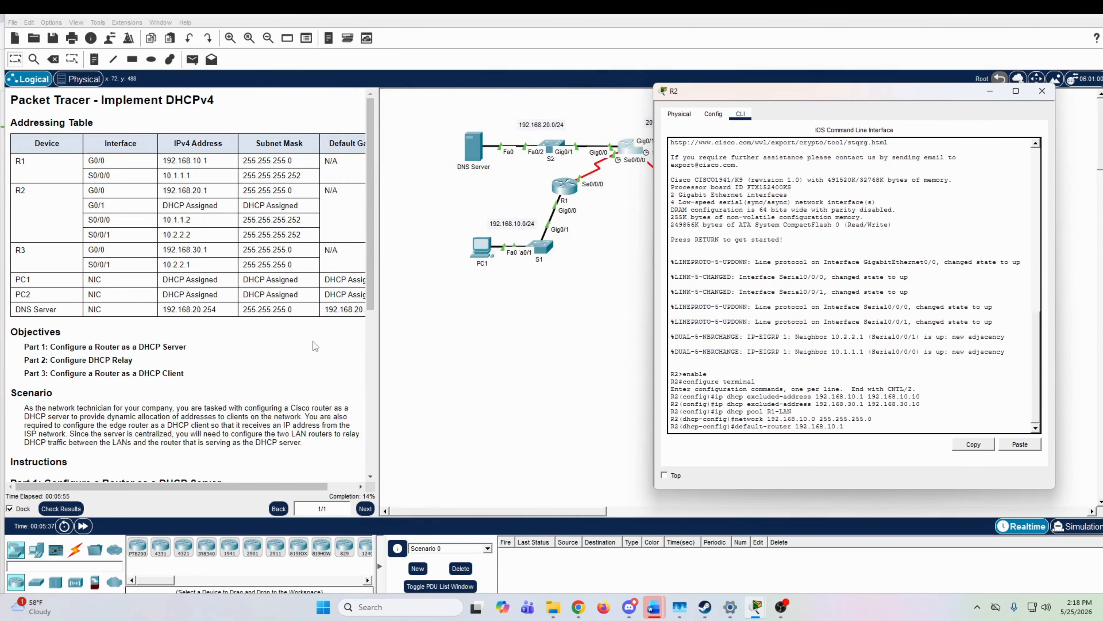
{"action": "scroll", "coordinate": [50, 298], "scroll_direction": "down", "scroll_amount": 7}
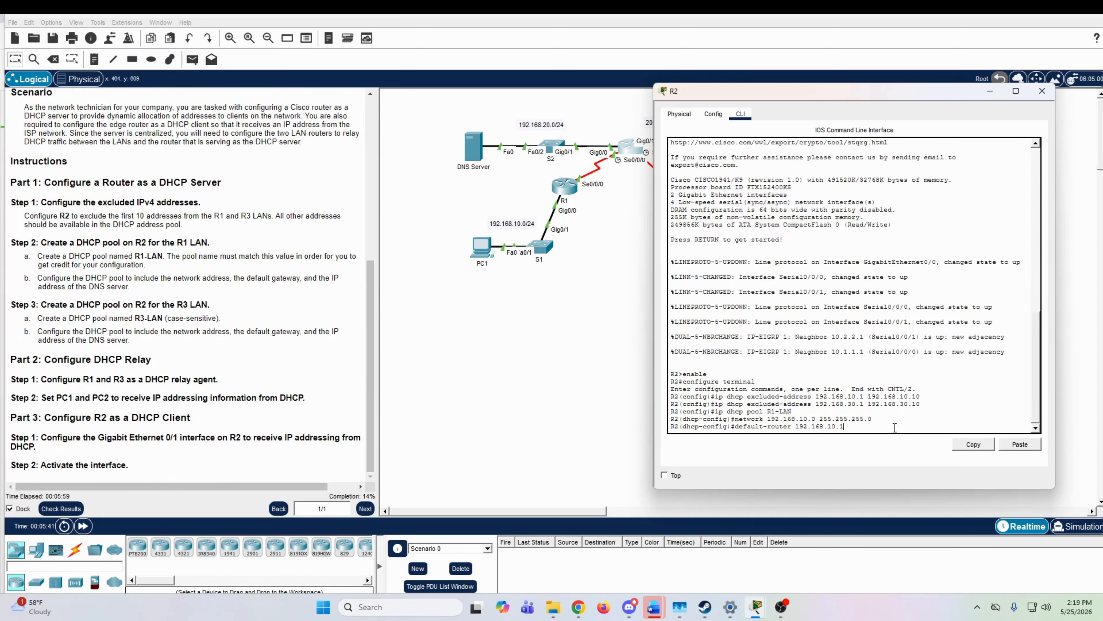
{"action": "key", "text": "Return"}
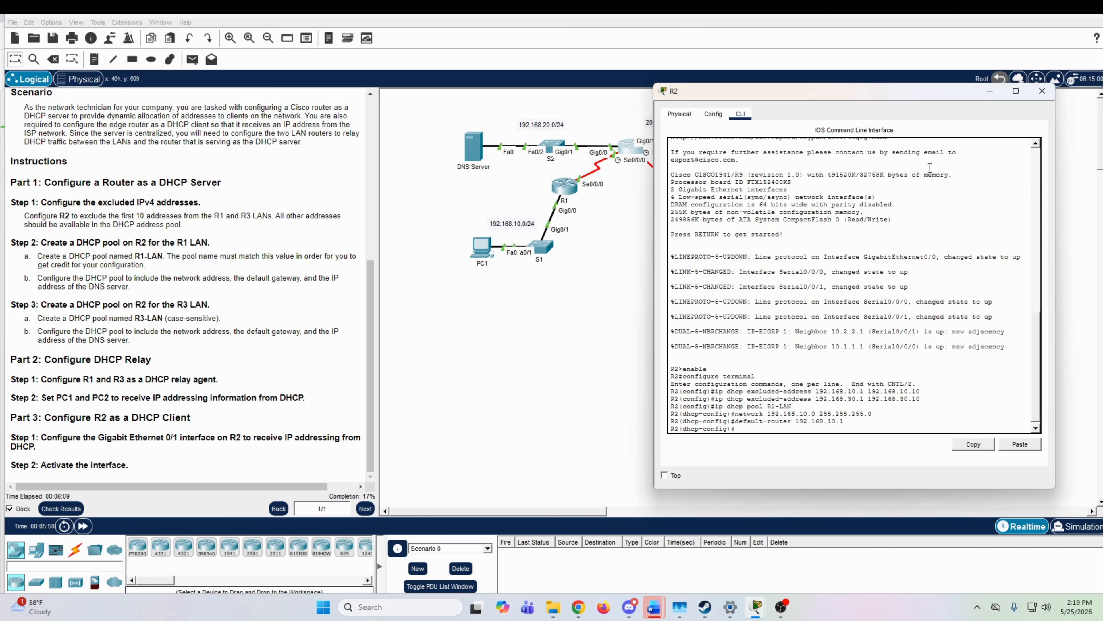
Step: Copy the DNS server's IPv4 address, 192.168.20.254, from the addressing table
{"action": "left_click_drag", "start_coordinate": [932, 98], "coordinate": [935, 151]}
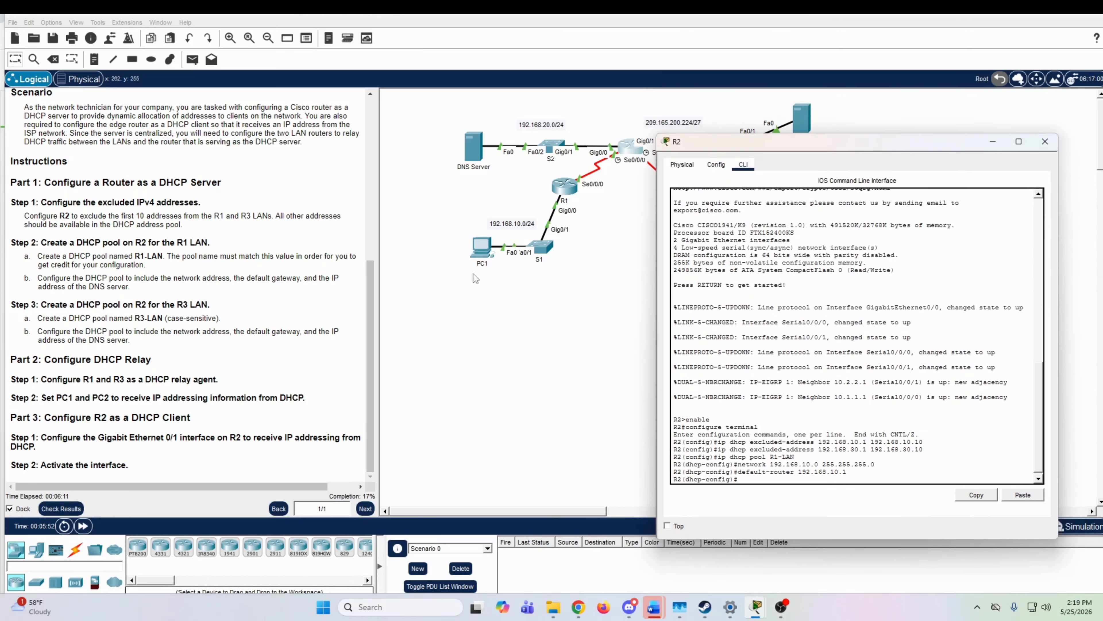
{"action": "left_click_drag", "start_coordinate": [371, 332], "coordinate": [373, 157]}
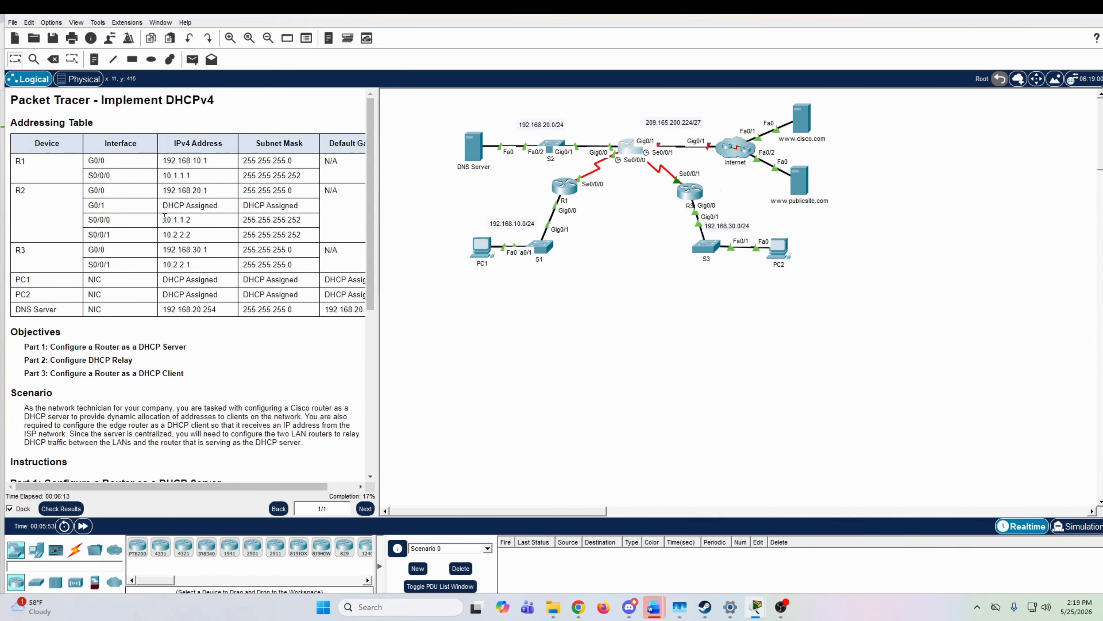
{"action": "left_click_drag", "start_coordinate": [32, 309], "coordinate": [213, 313]}
{"action": "key", "text": "ctrl+c"}
{"action": "left_click", "coordinate": [196, 308]}
{"action": "right_click", "coordinate": [208, 313]}
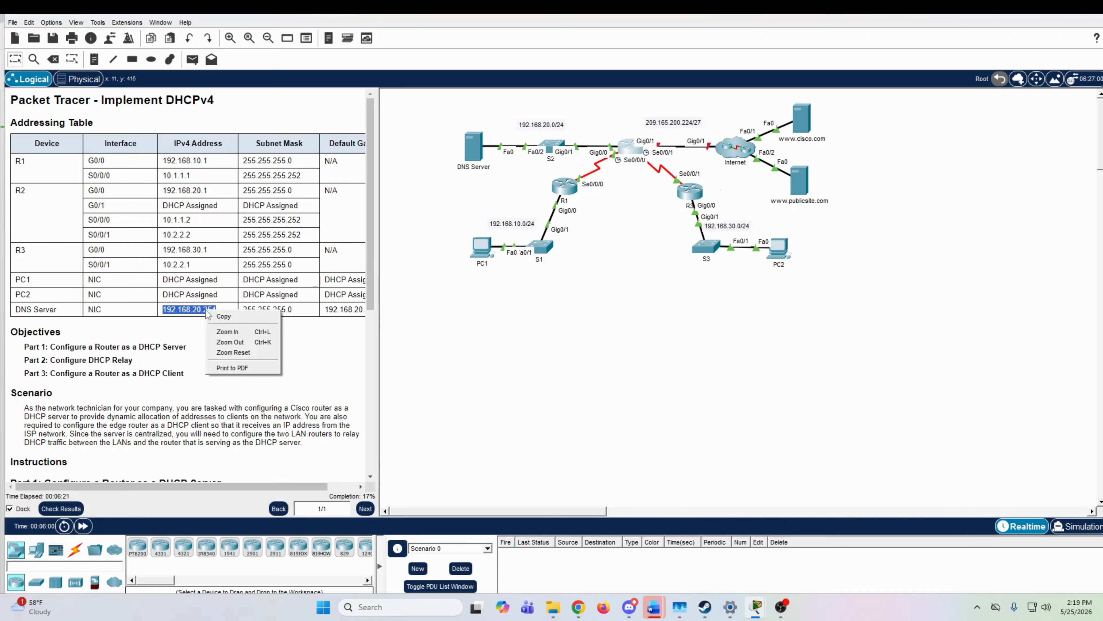
{"action": "left_click", "coordinate": [224, 317]}
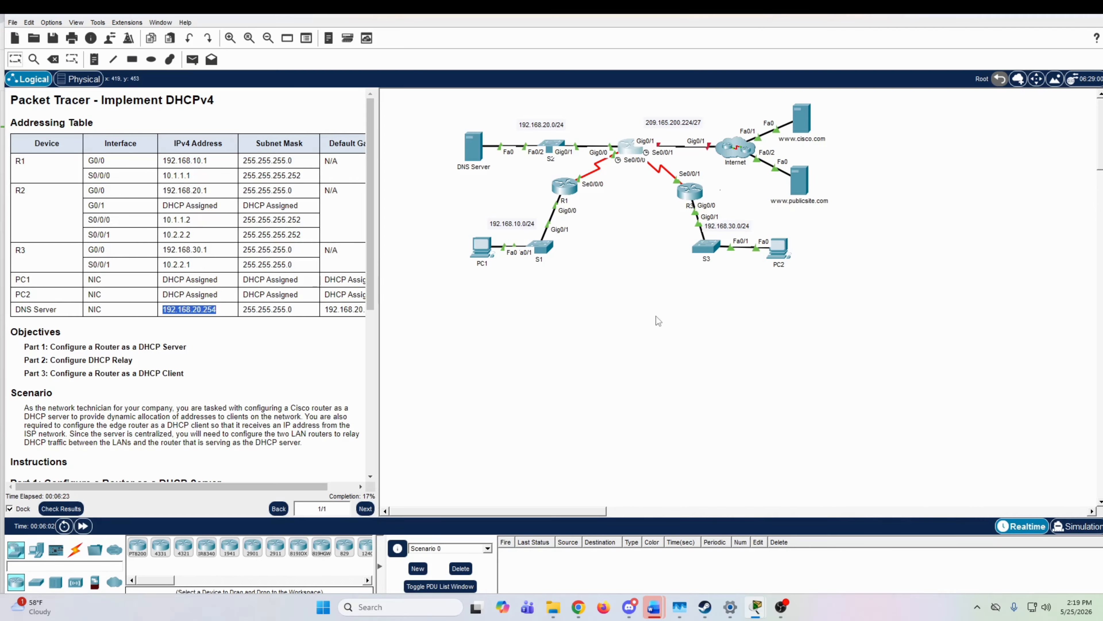
Step: Set the R1-LAN pool's DNS server on R2 to the copied address 192.168.20.254
{"action": "left_click", "coordinate": [630, 146]}
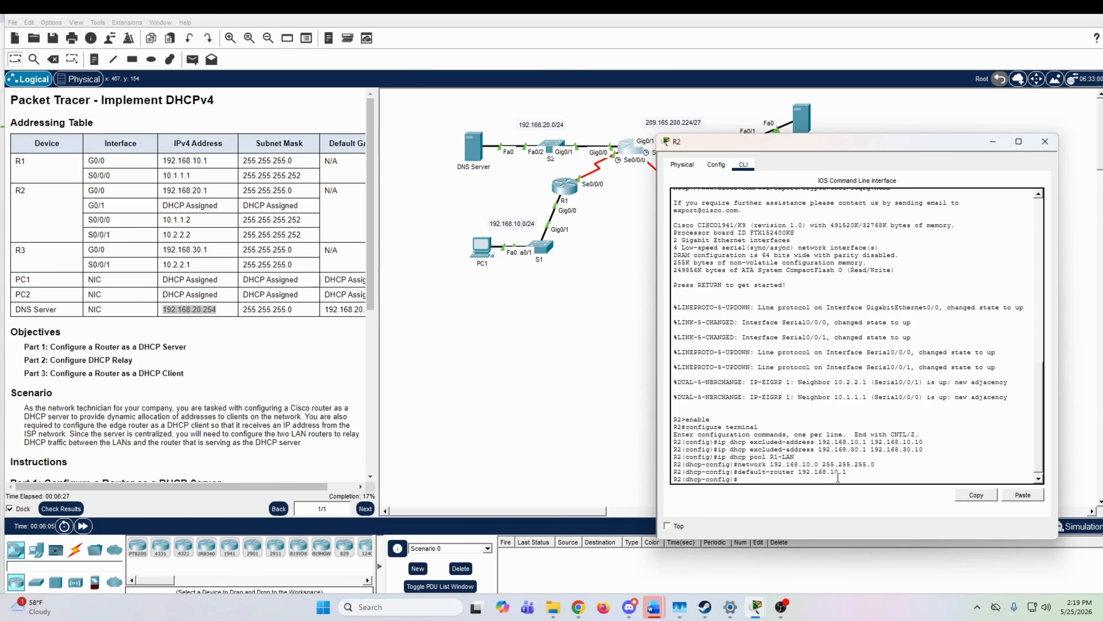
{"action": "type", "text": "dns-server"}
{"action": "left_click", "coordinate": [1031, 499]}
{"action": "key", "text": "Return"}
{"action": "scroll", "coordinate": [174, 381], "scroll_direction": "down", "scroll_amount": 6}
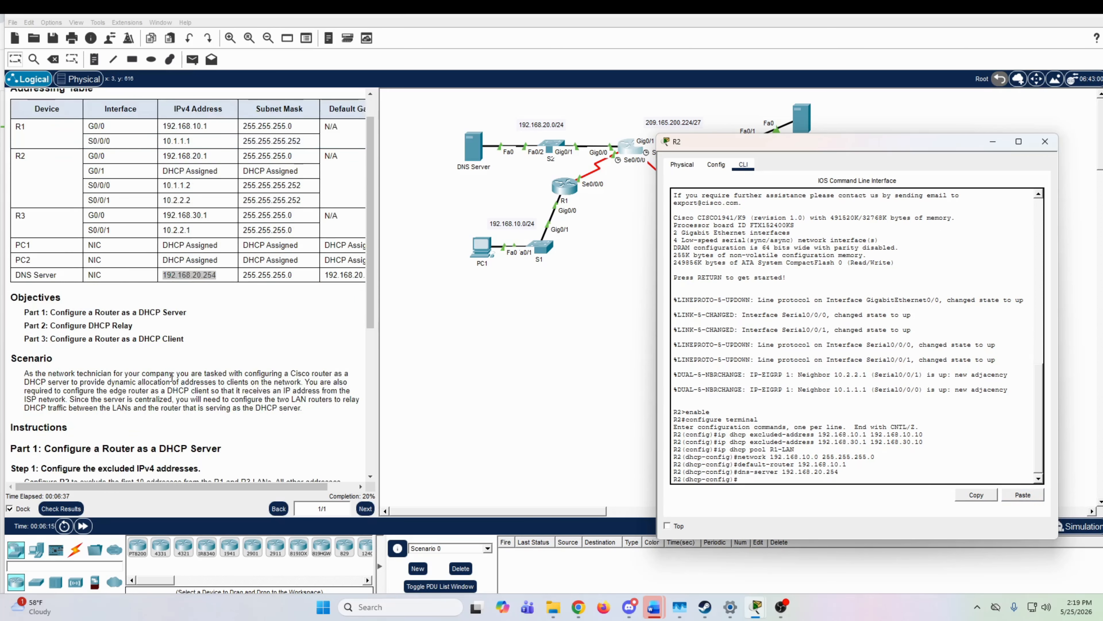
Step: Leave the R1-LAN pool's configuration on R2 and create a DHCP pool named R3-LAN
{"action": "scroll", "coordinate": [174, 382], "scroll_direction": "down", "scroll_amount": 1}
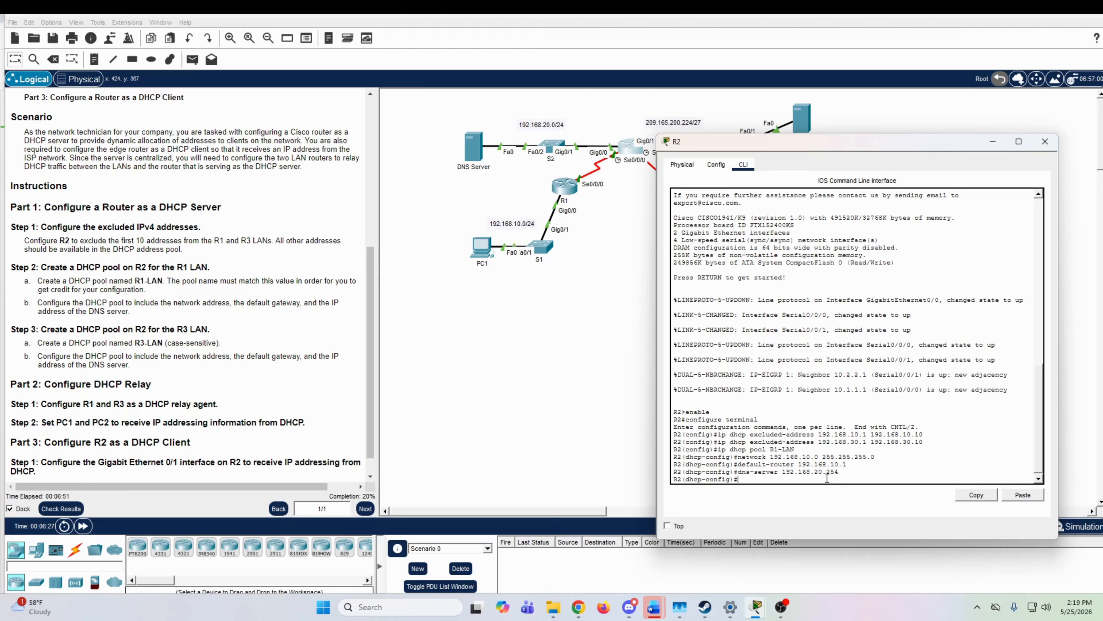
{"action": "type", "text": "exit"}
{"action": "key", "text": "Return"}
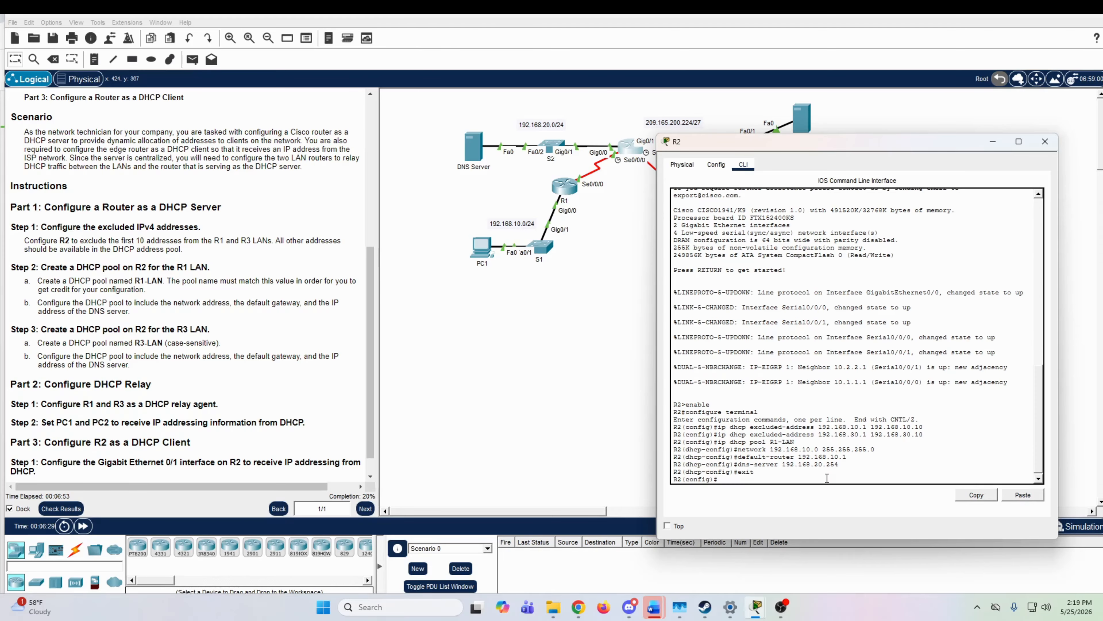
{"action": "type", "text": "ip dhcp pool R3-LAN"}
{"action": "key", "text": "Return"}
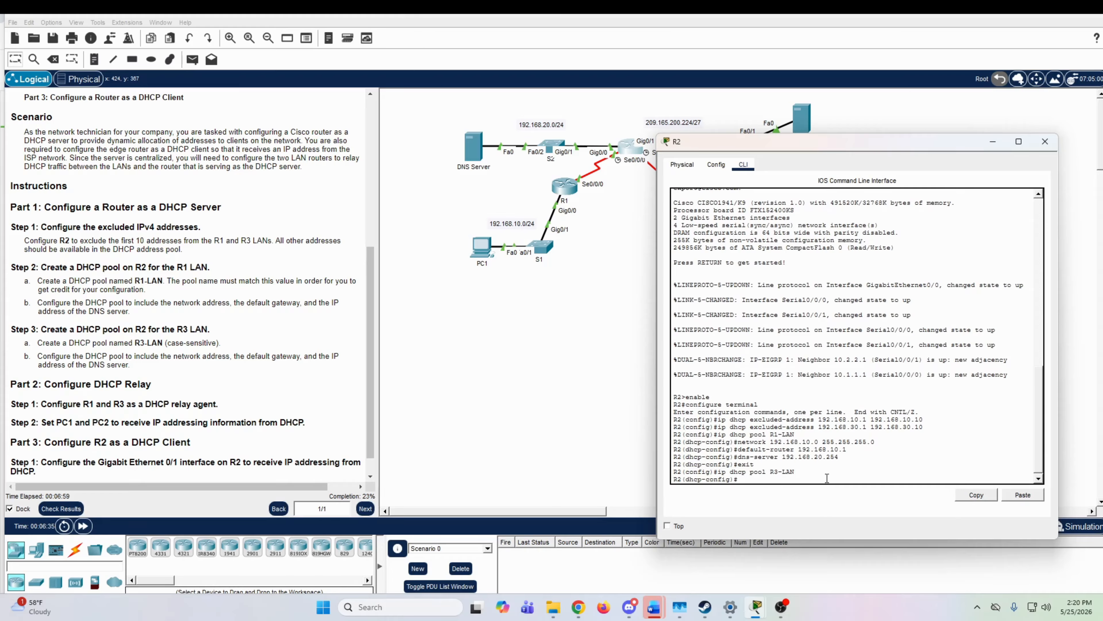
Step: Set the R3-LAN pool's network to 192.168.30.0 with subnet mask 255.255.255.0
{"action": "type", "text": "network"}
{"action": "type", "text": " 12"}
{"action": "type", "text": "2.168.30.1"}
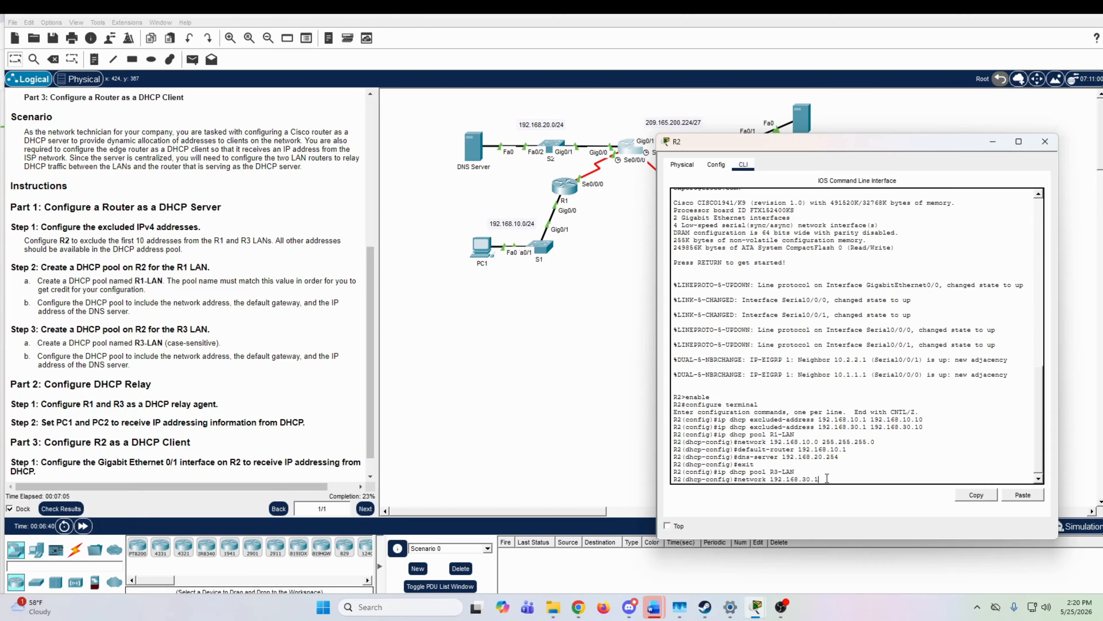
{"action": "key", "text": "BackSpace"}
{"action": "type", "text": "0 255.255.255."}
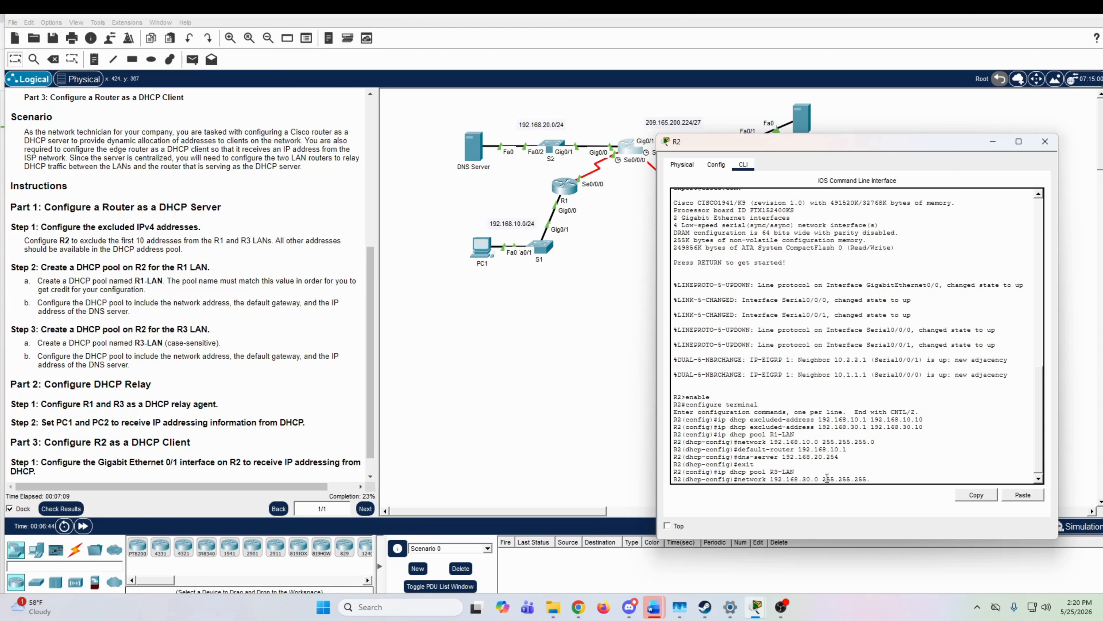
{"action": "type", "text": "0"}
{"action": "key", "text": "Return"}
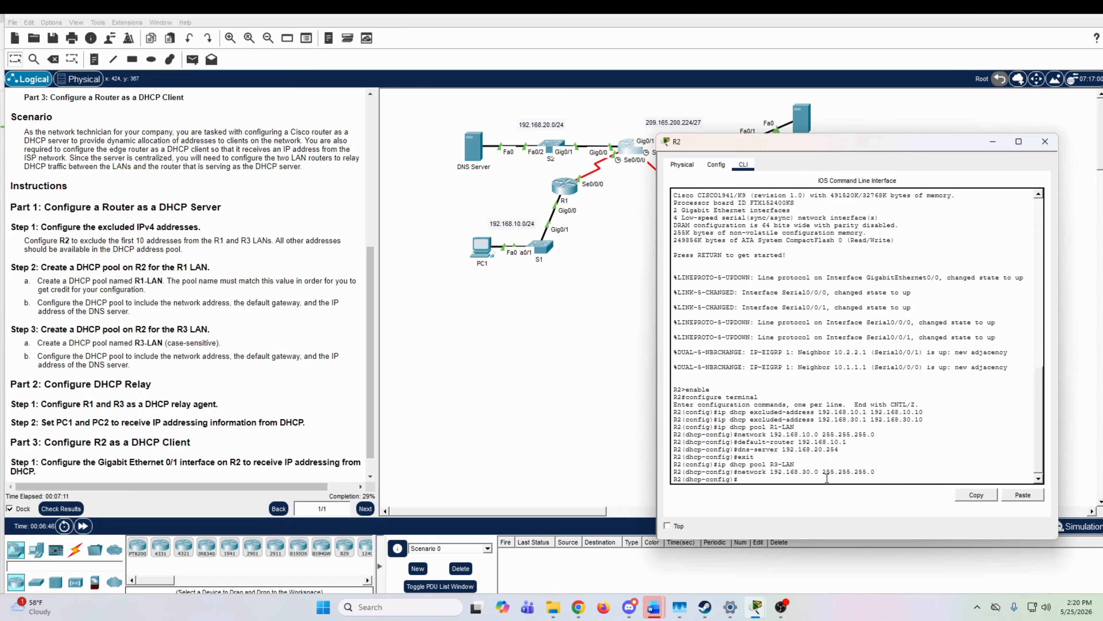
Step: Set the R3-LAN pool's default router to 192.168.30.1
{"action": "type", "text": "default-router 192.168.30.1"}
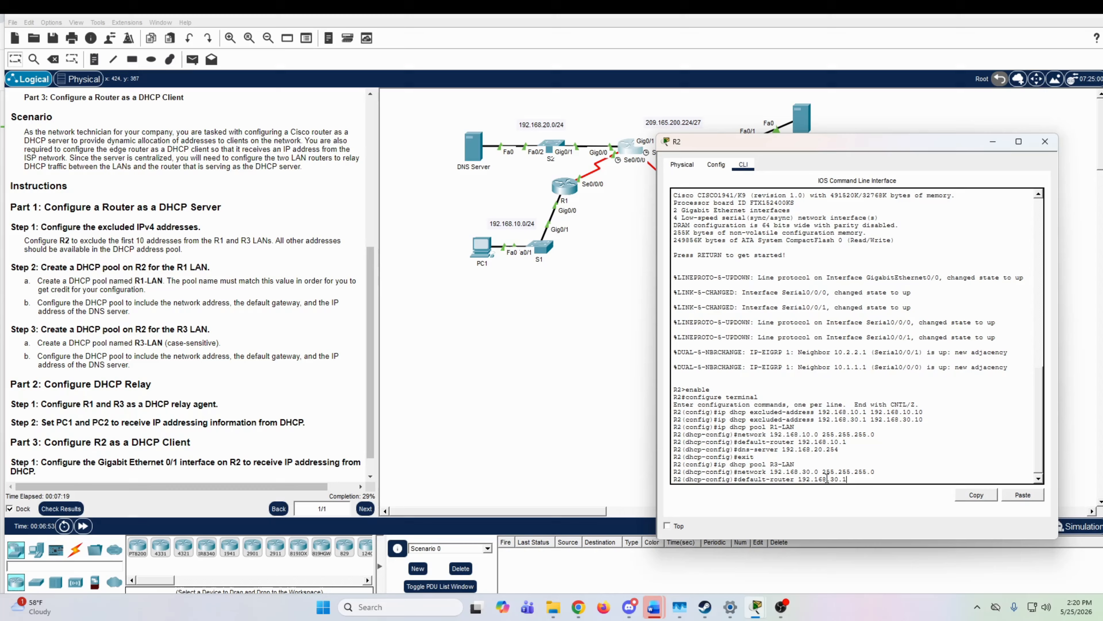
{"action": "key", "text": "Return"}
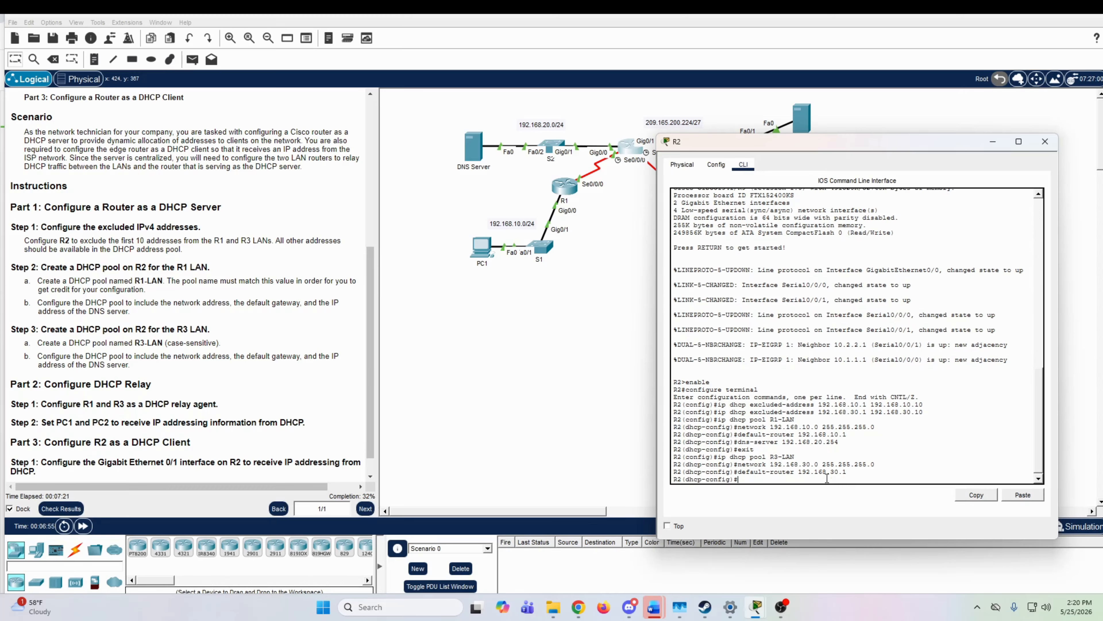
Step: Set the R3-LAN pool's DNS server on R2 to the copied address 192.168.20.254
{"action": "type", "text": "dns-server"}
{"action": "left_click", "coordinate": [1018, 495]}
{"action": "key", "text": "Return"}
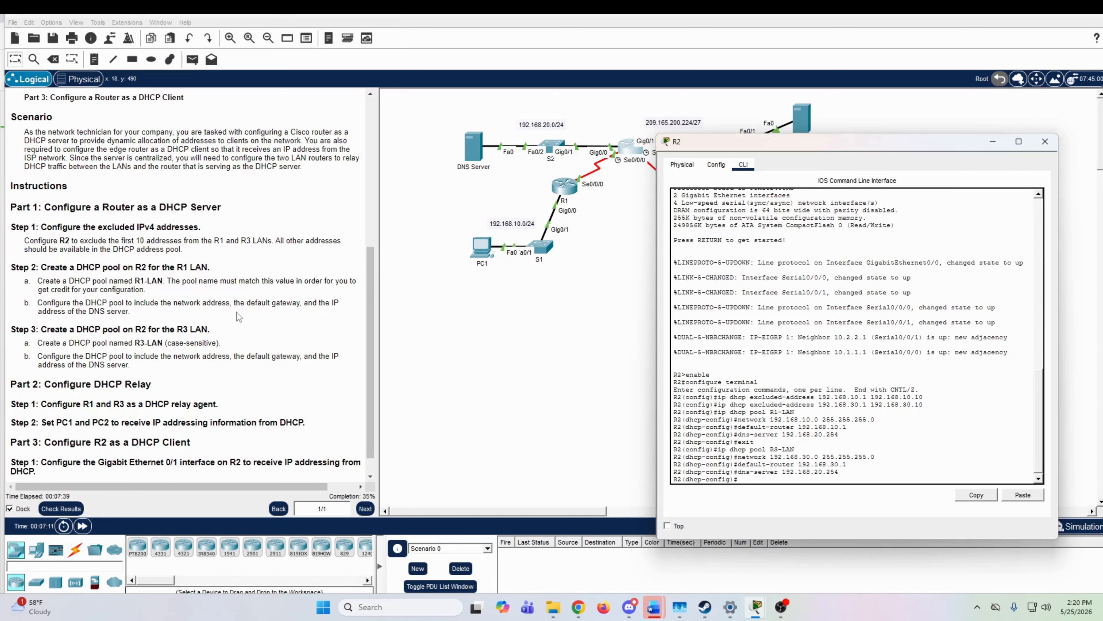
Step: Review the pool and DHCP relay instructions, and open router R1's command line beside them
{"action": "scroll", "coordinate": [237, 313], "scroll_direction": "down", "scroll_amount": 1}
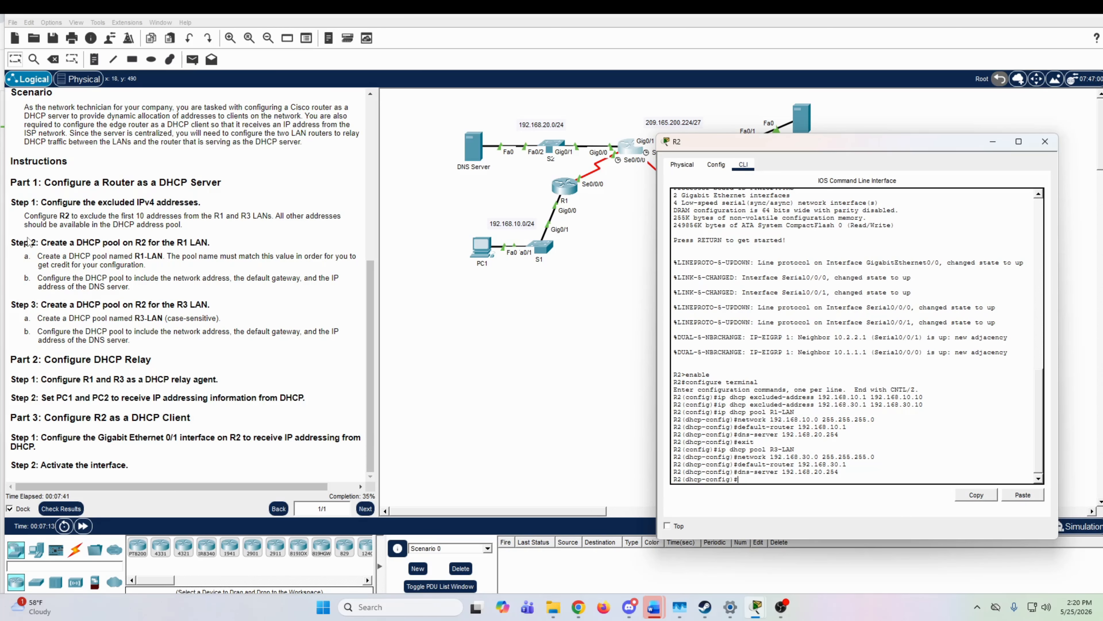
{"action": "left_click_drag", "start_coordinate": [31, 242], "coordinate": [164, 336]}
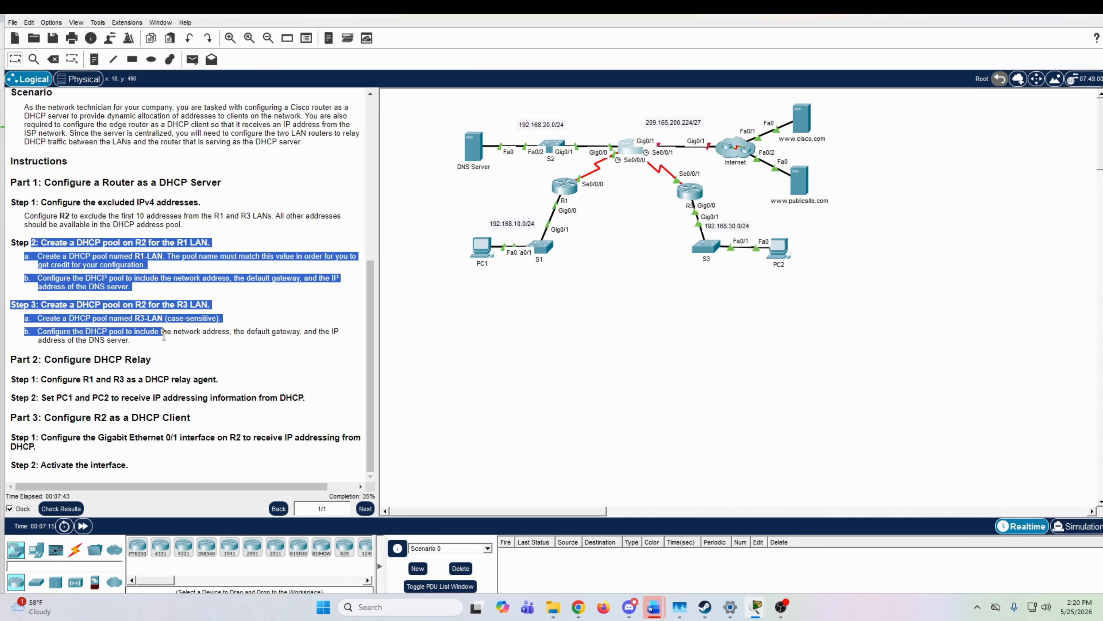
{"action": "left_click", "coordinate": [146, 365]}
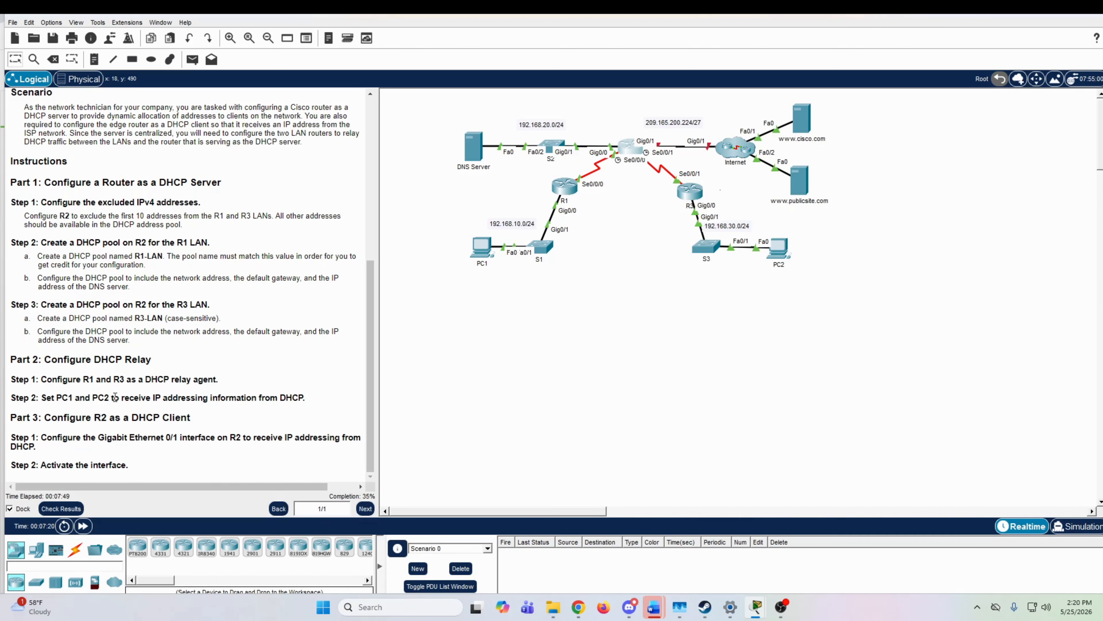
{"action": "left_click", "coordinate": [567, 192]}
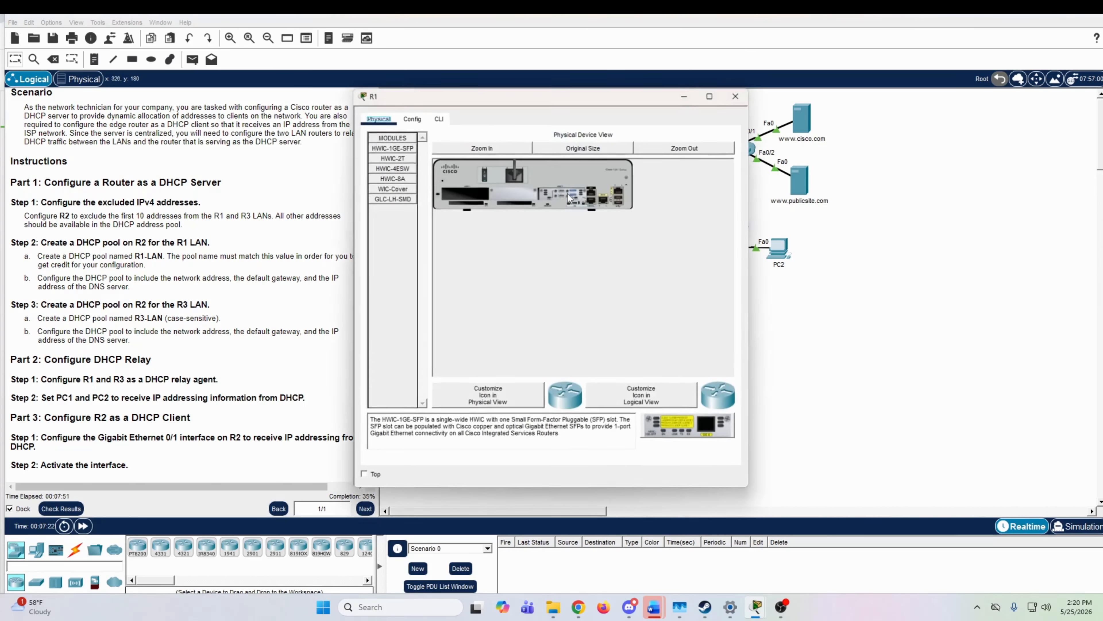
{"action": "left_click_drag", "start_coordinate": [628, 94], "coordinate": [932, 100]}
{"action": "left_click", "coordinate": [751, 124]}
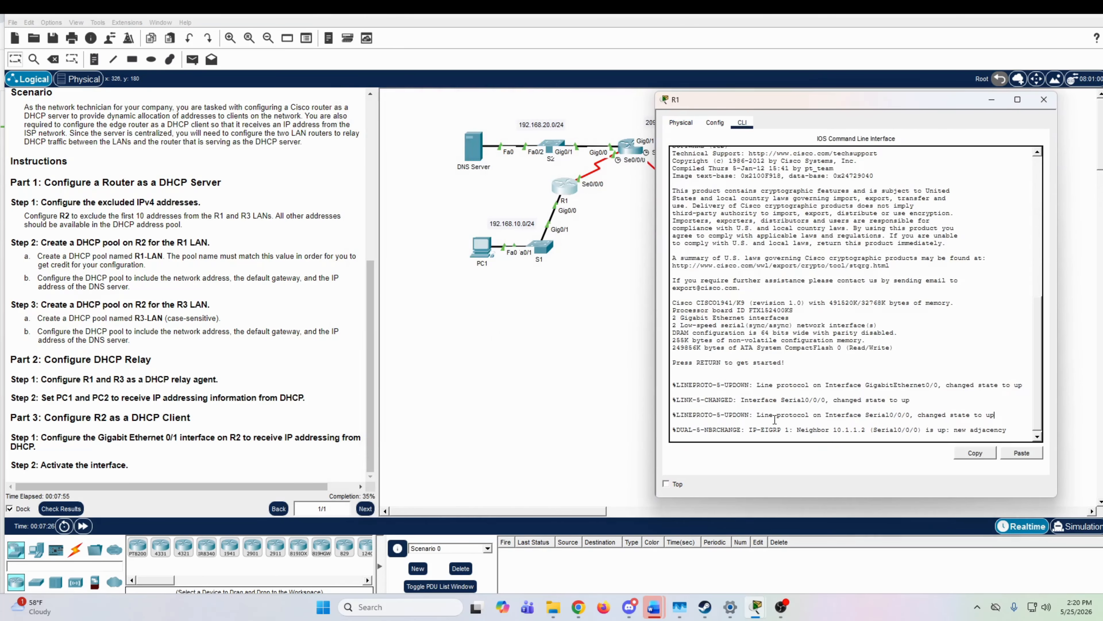
Step: Enter privileged mode and global configuration mode on R1
{"action": "key", "text": "Return"}
{"action": "key", "text": "Return"}
{"action": "type", "text": "enable"}
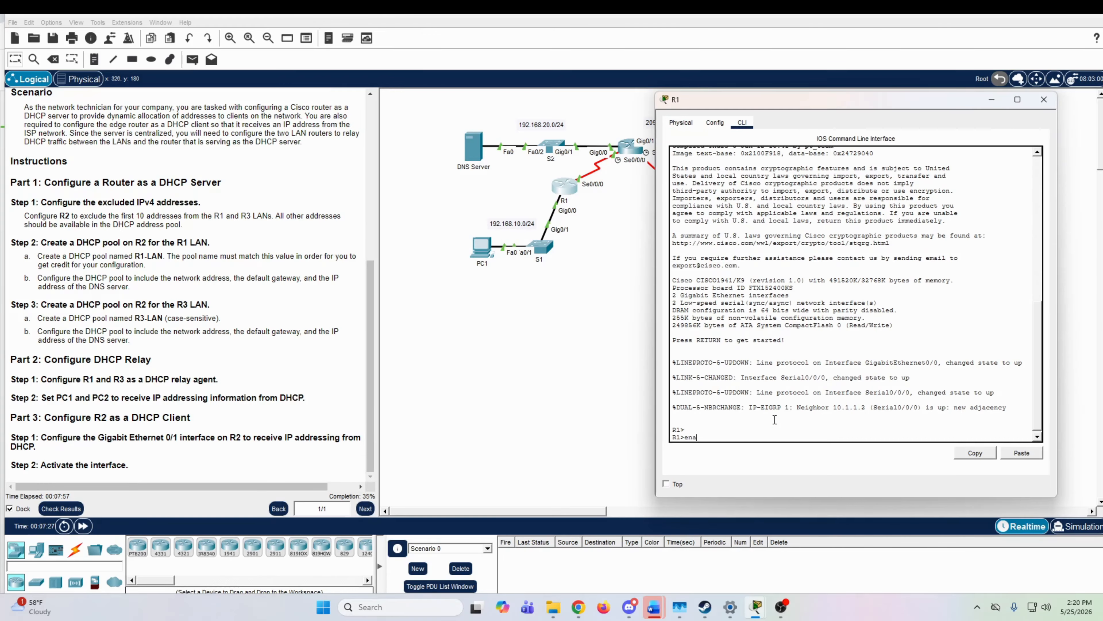
{"action": "key", "text": "Return"}
{"action": "type", "text": "configure ter"}
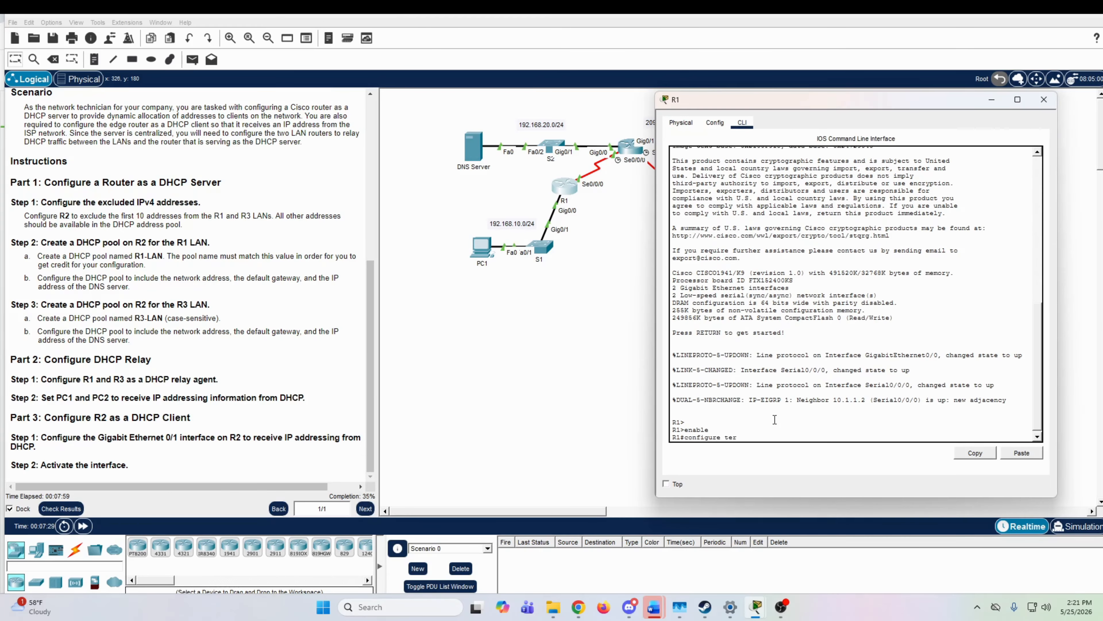
{"action": "type", "text": "minal"}
{"action": "key", "text": "Return"}
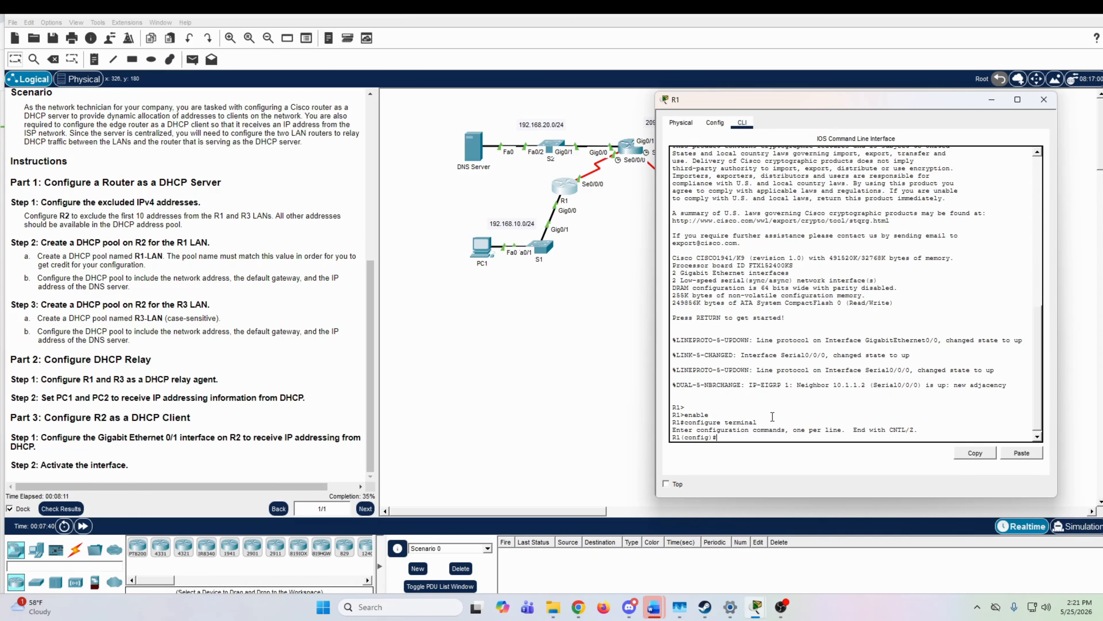
Step: Enter configuration of R1's GigabitEthernet 0/0 interface and start an ip helper-address command, leaving the address open
{"action": "type", "text": "interface g"}
{"action": "key", "text": "Tab"}
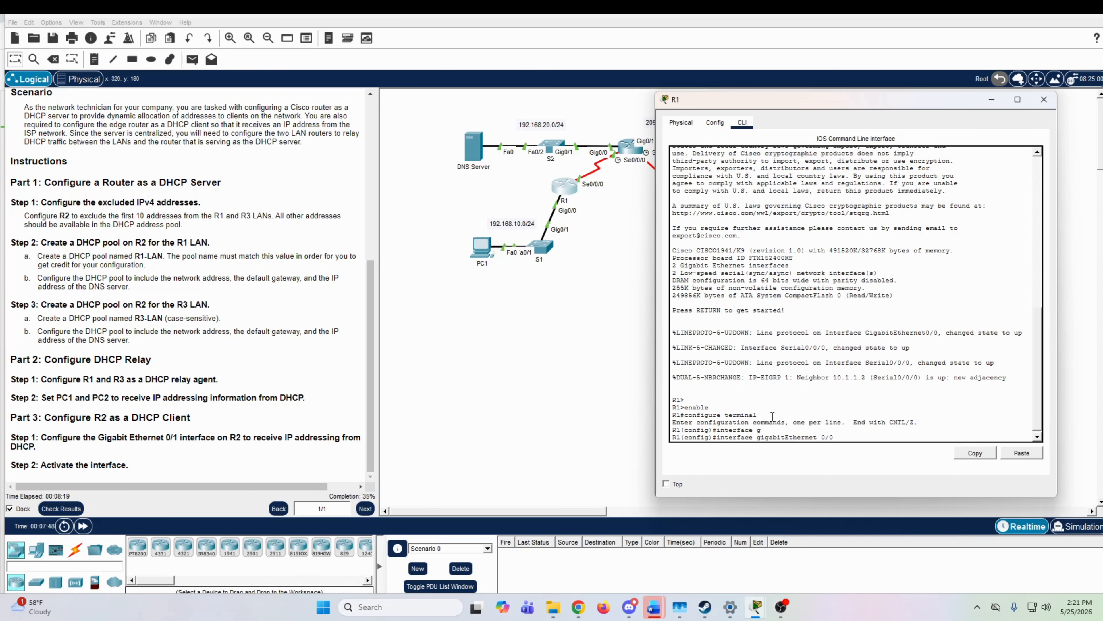
{"action": "type", "text": "0/0"}
{"action": "key", "text": "Return"}
{"action": "type", "text": "ip"}
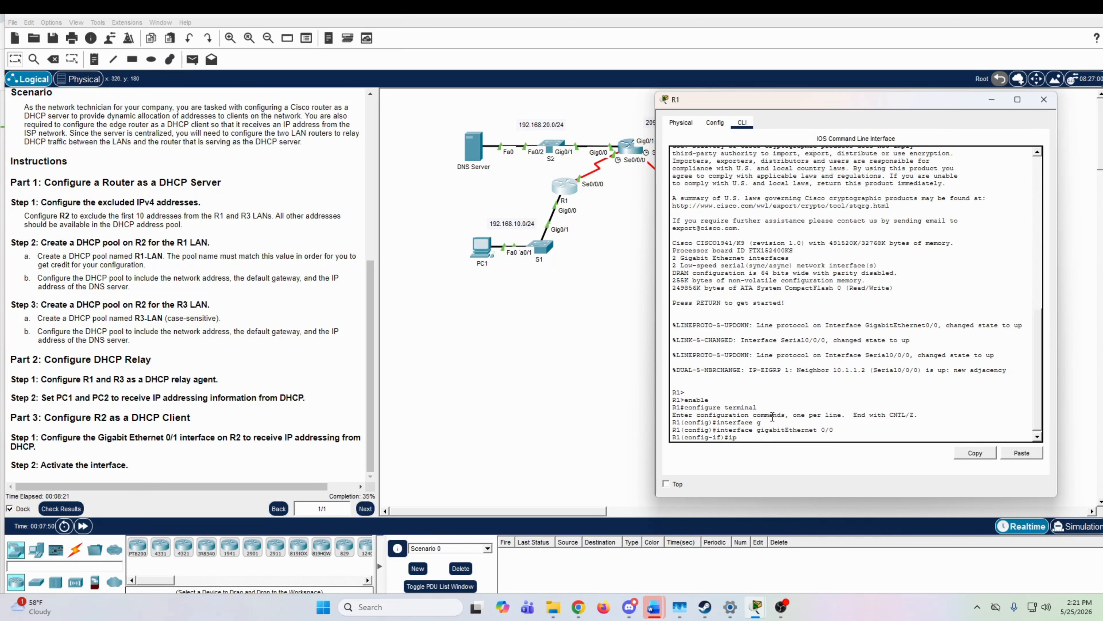
{"action": "type", "text": " helper-address"}
Step: Move R1's window clear of the topology and copy R2's S0/0/0 address, 10.1.1.2, from the addressing table
{"action": "left_click_drag", "start_coordinate": [843, 99], "coordinate": [849, 172]}
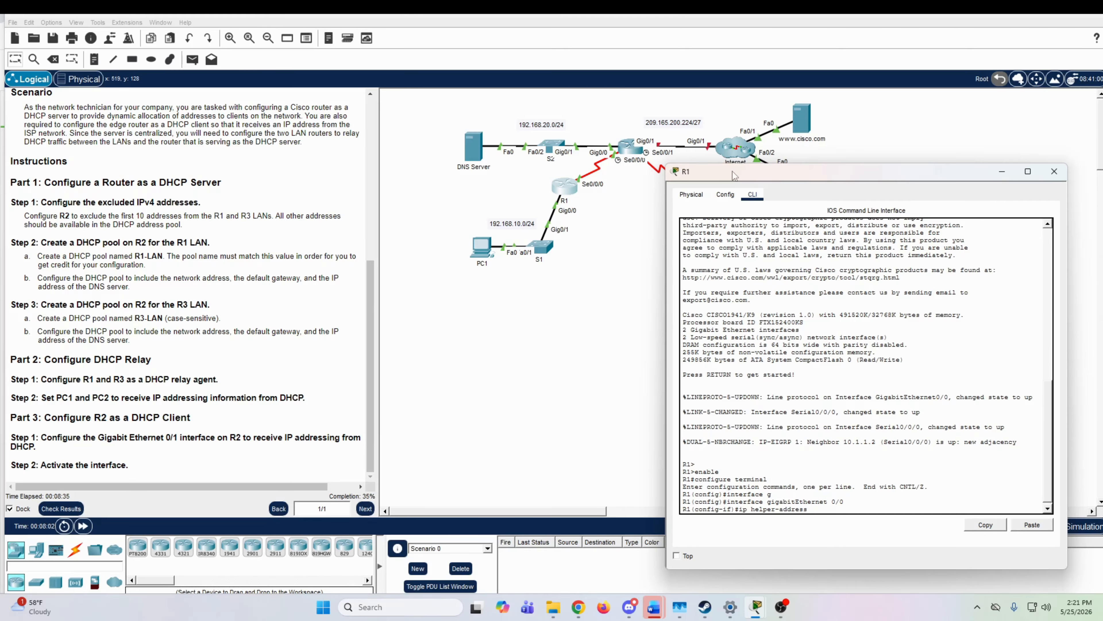
{"action": "left_click_drag", "start_coordinate": [734, 172], "coordinate": [750, 148]}
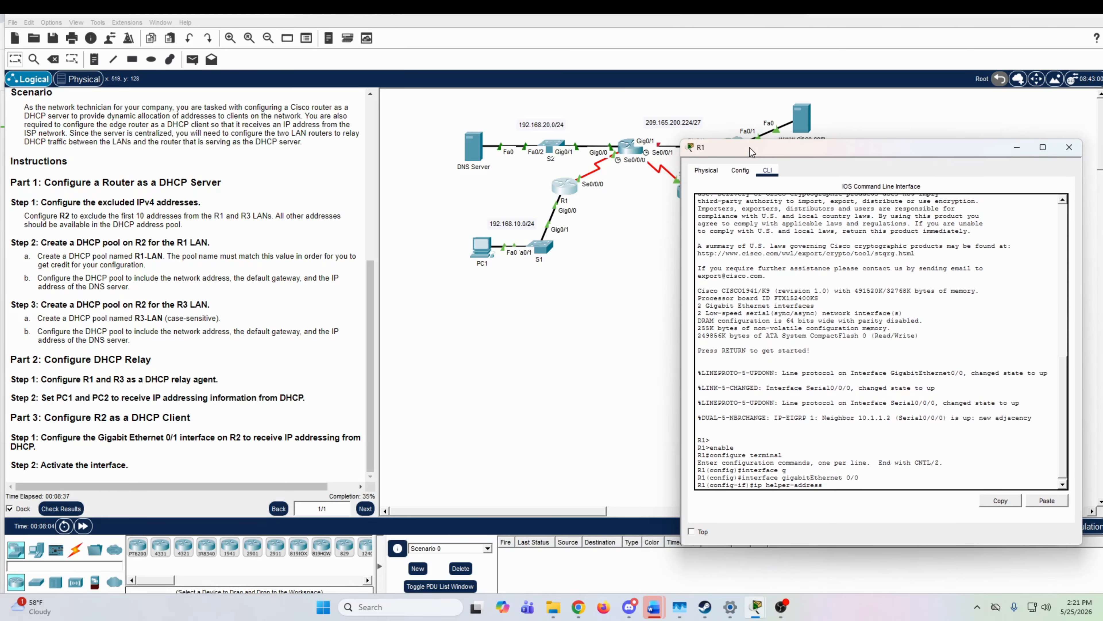
{"action": "left_click_drag", "start_coordinate": [750, 147], "coordinate": [748, 148]}
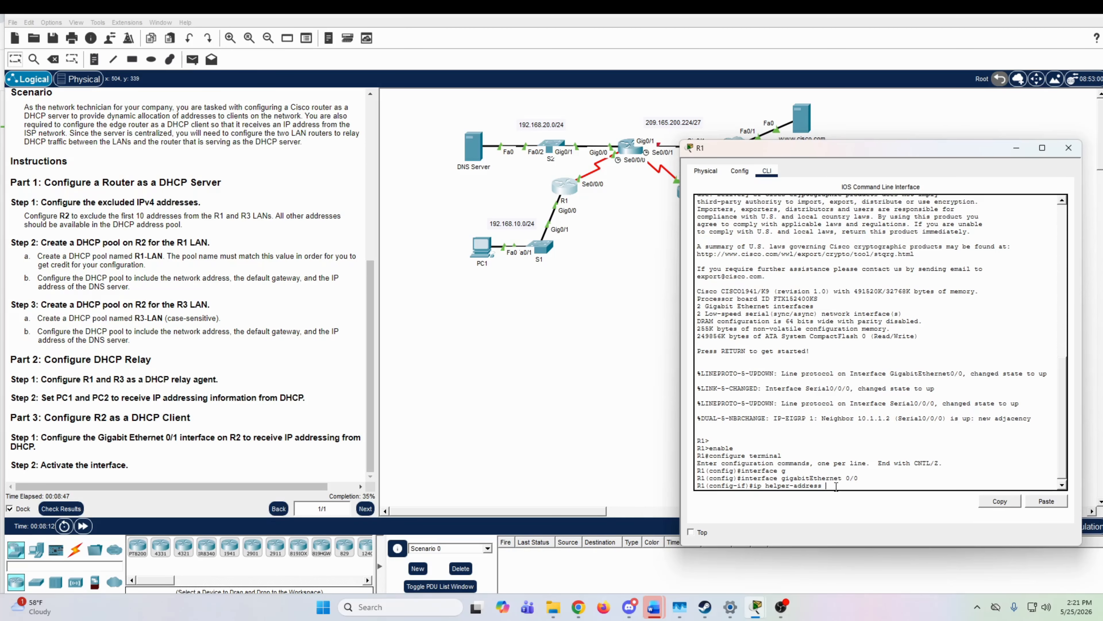
{"action": "left_click_drag", "start_coordinate": [370, 297], "coordinate": [330, 193]}
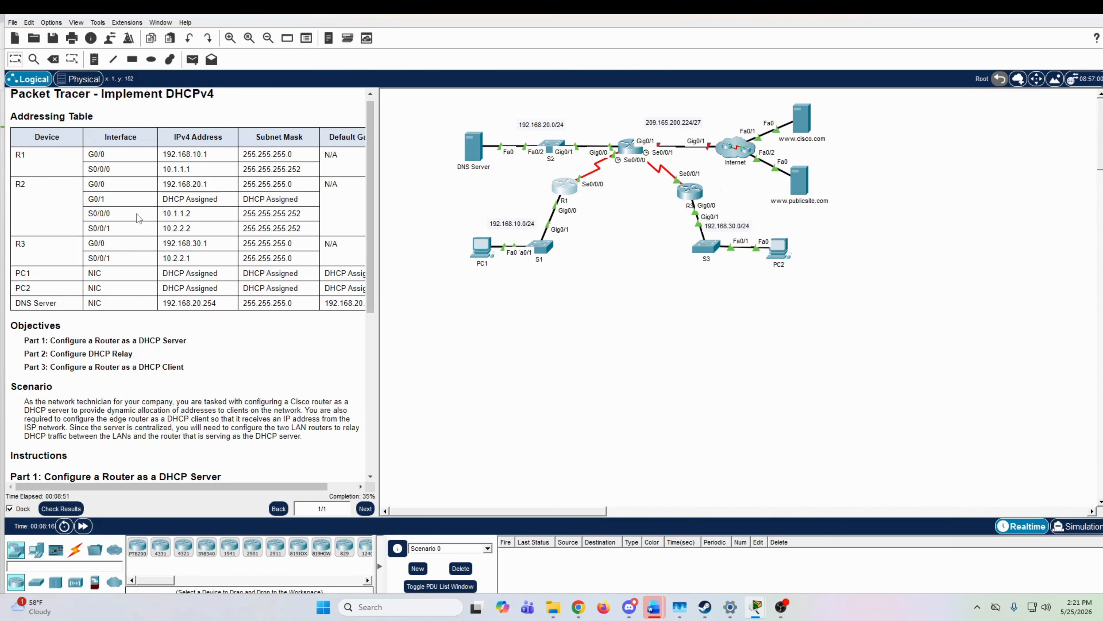
{"action": "left_click_drag", "start_coordinate": [161, 213], "coordinate": [197, 218]}
{"action": "right_click", "coordinate": [179, 214]}
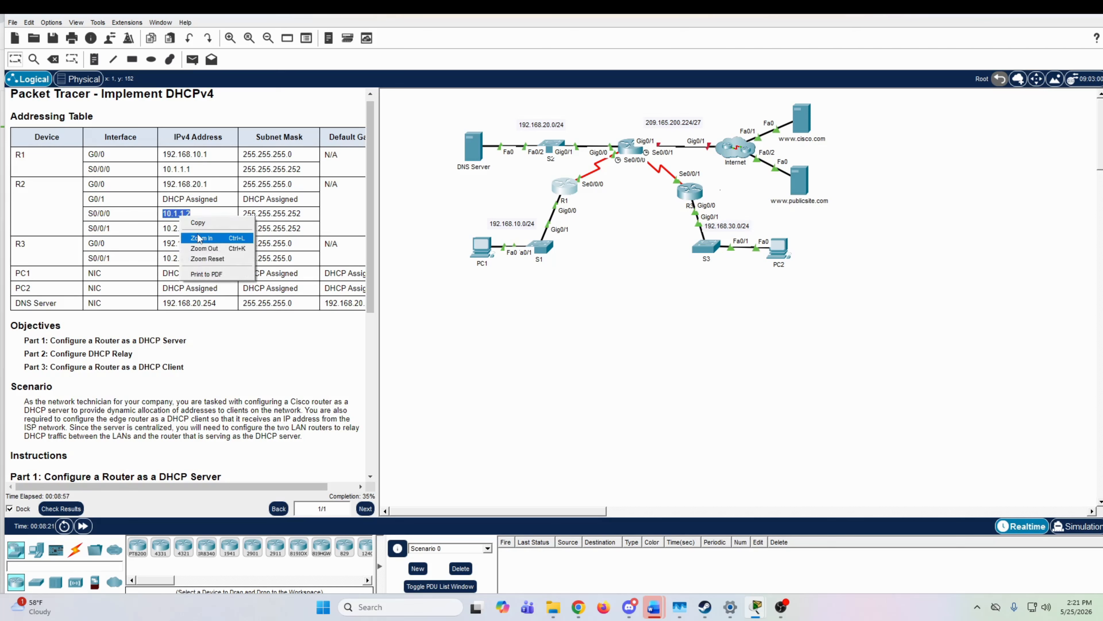
{"action": "left_click", "coordinate": [197, 222]}
Step: Complete the helper address on R1's GigabitEthernet 0/0 with the copied address 10.1.1.2
{"action": "left_click", "coordinate": [572, 189]}
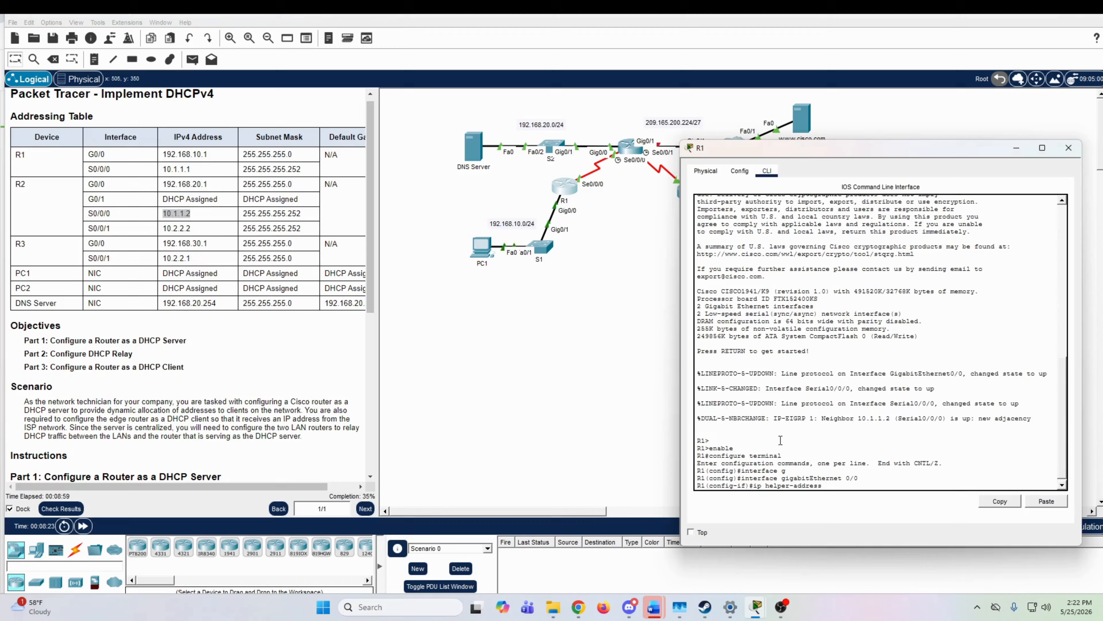
{"action": "left_click", "coordinate": [1040, 503]}
{"action": "key", "text": "Return"}
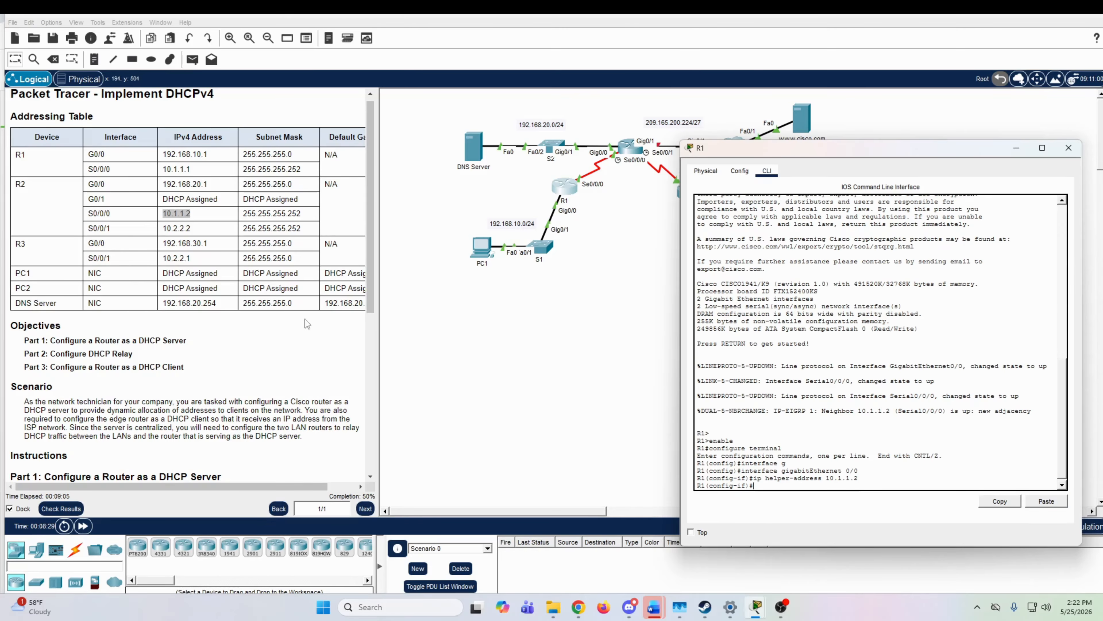
Step: Return to the DHCP relay instructions and open router R3's command line
{"action": "scroll", "coordinate": [100, 297], "scroll_direction": "down", "scroll_amount": 5}
{"action": "scroll", "coordinate": [99, 298], "scroll_direction": "down", "scroll_amount": 2}
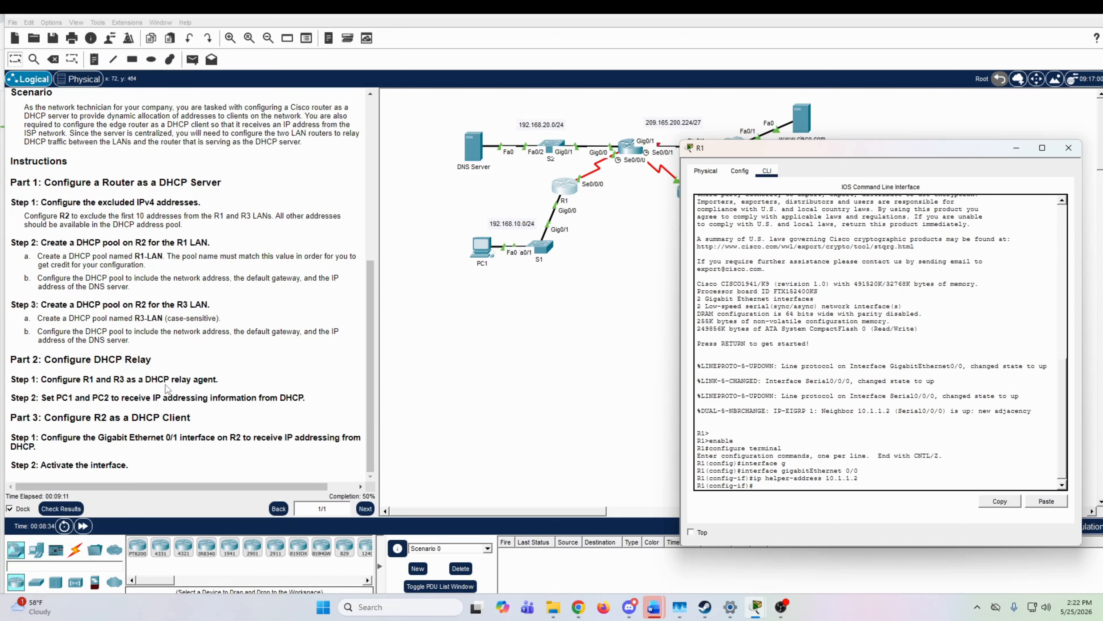
{"action": "left_click", "coordinate": [496, 381]}
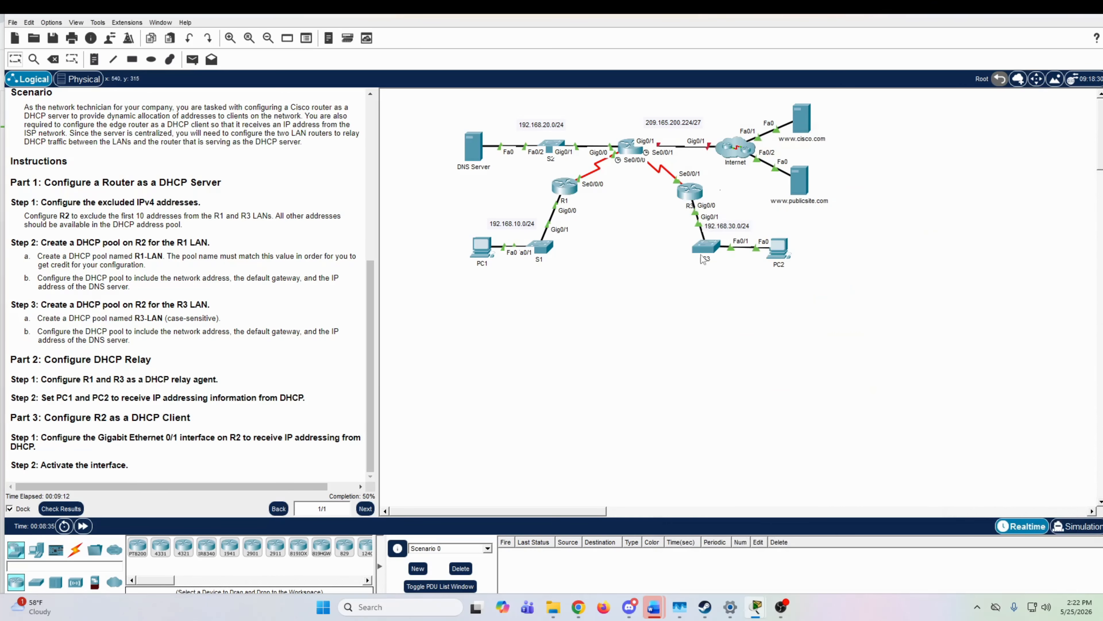
{"action": "left_click", "coordinate": [691, 194]}
{"action": "left_click", "coordinate": [444, 122]}
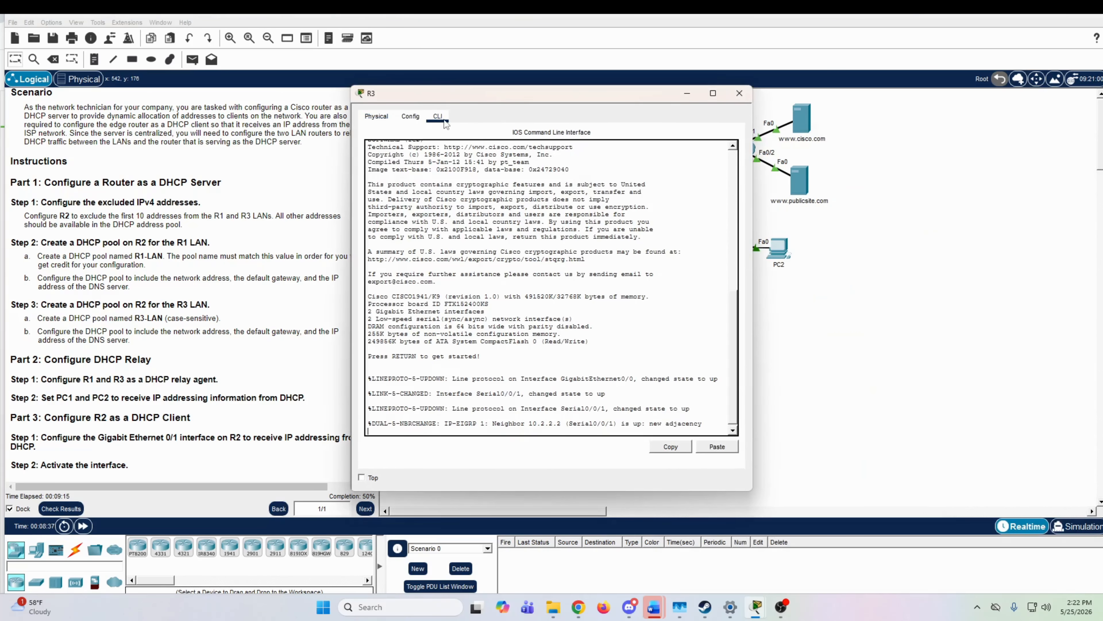
Step: Enter privileged mode and global configuration mode on R3
{"action": "key", "text": "Return"}
{"action": "type", "text": "enable"}
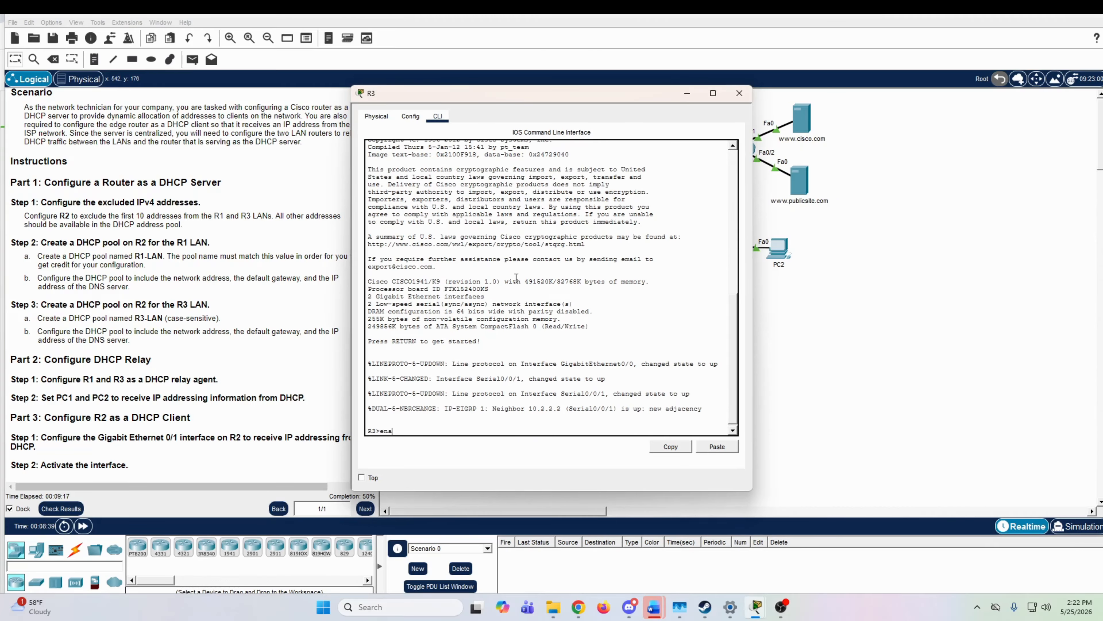
{"action": "key", "text": "Return"}
{"action": "type", "text": "configure terminal"}
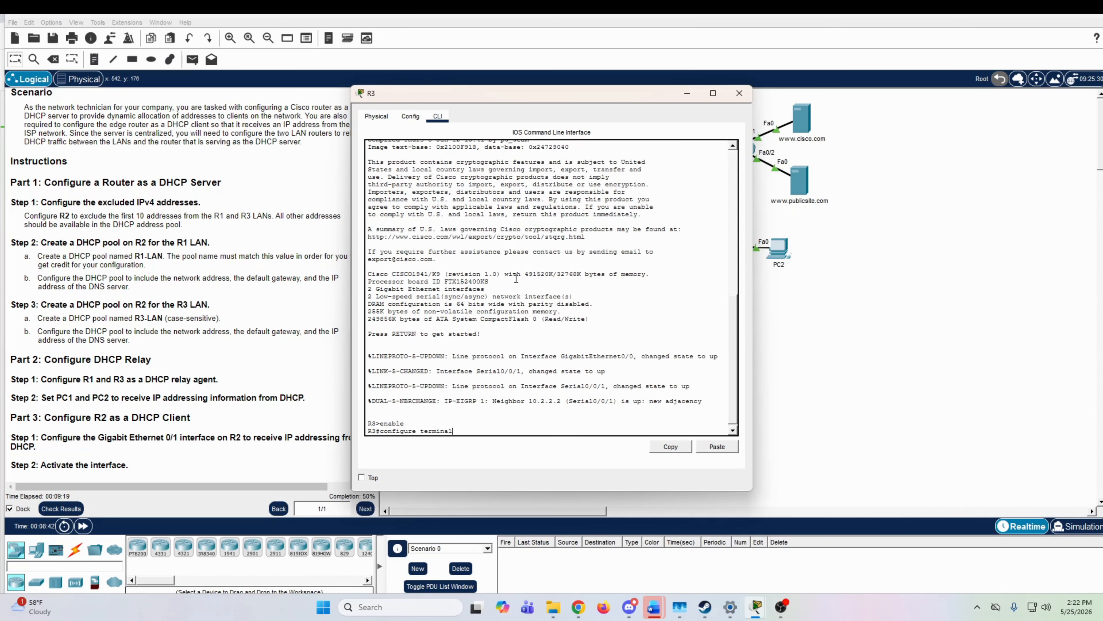
{"action": "key", "text": "Return"}
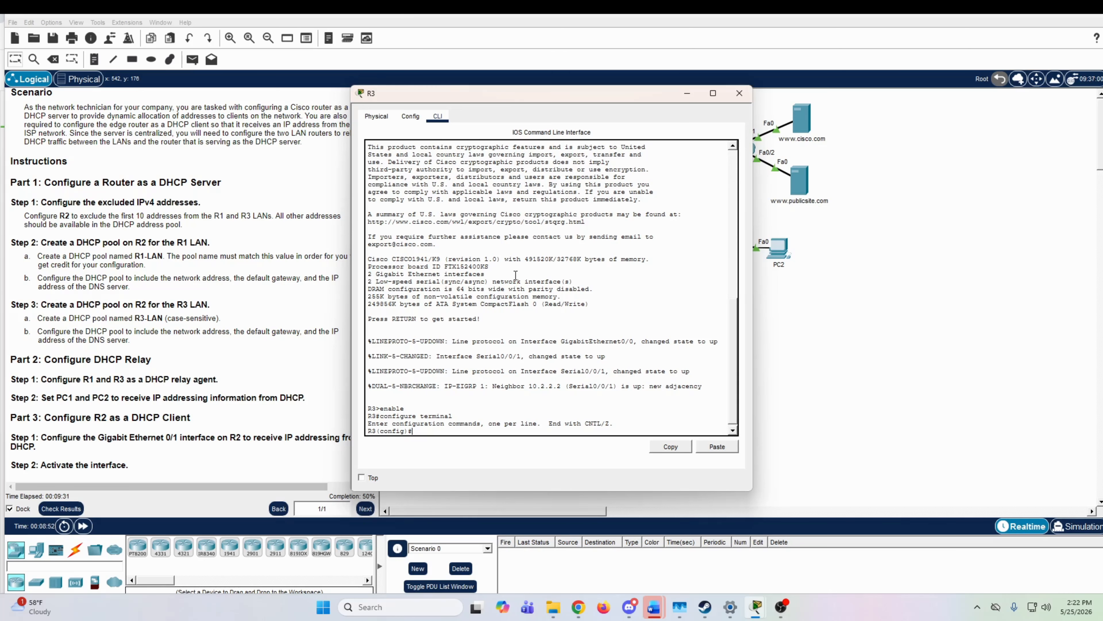
Step: Move R3's window clear of the R3 LAN in the topology and enter configuration of its GigabitEthernet 0/0 interface
{"action": "left_click_drag", "start_coordinate": [617, 100], "coordinate": [416, 127]}
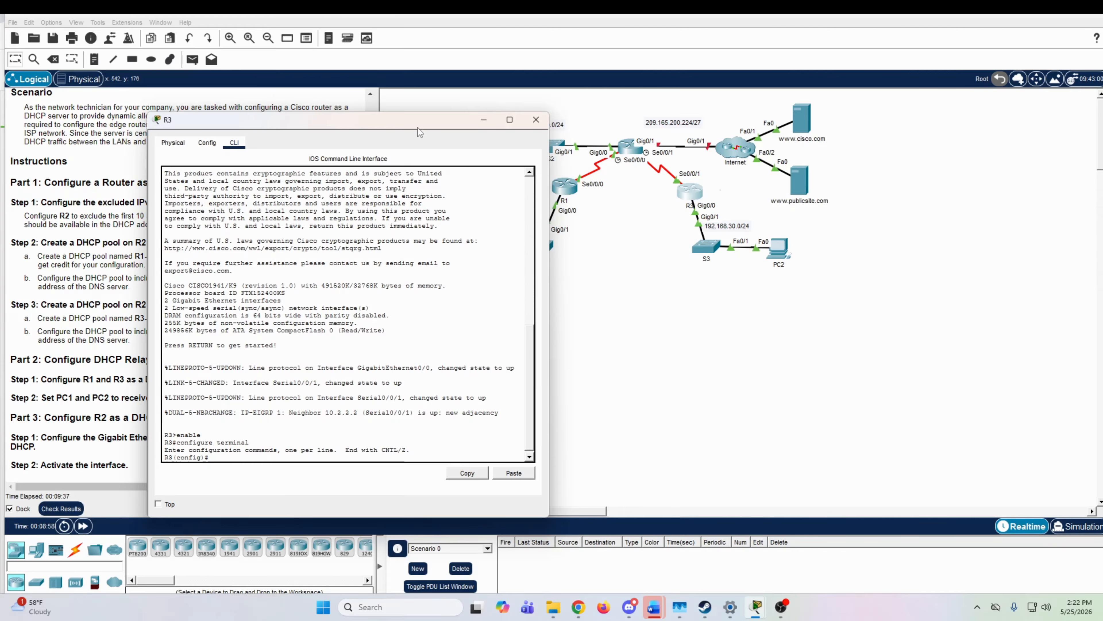
{"action": "type", "text": "interface "}
{"action": "type", "text": "g"}
{"action": "key", "text": "Tab"}
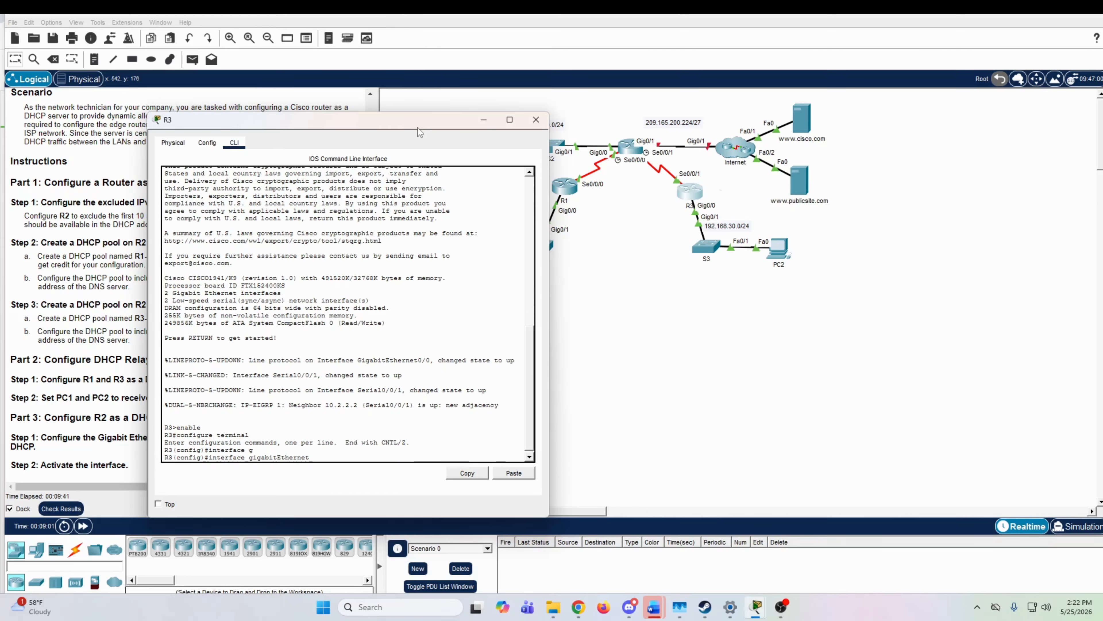
{"action": "type", "text": "0/0"}
{"action": "key", "text": "Return"}
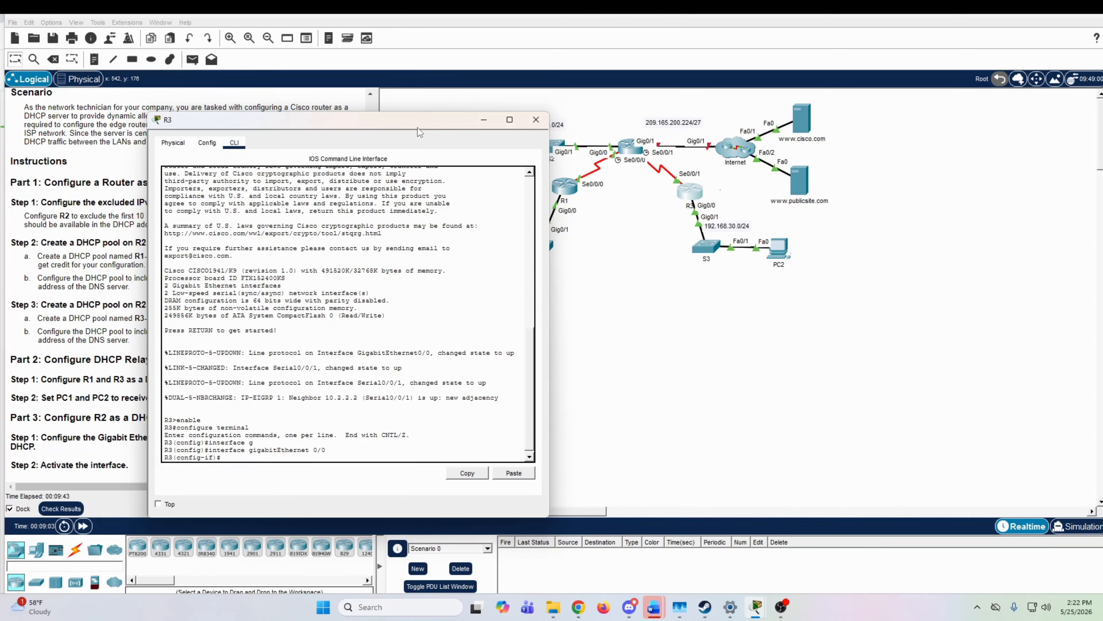
Step: Set the IP helper address of R3's GigabitEthernet 0/0 interface to 10.2.2.2, R2's Serial 0/0/1 address in the addressing table
{"action": "type", "text": "ip helper-address"}
{"action": "left_click_drag", "start_coordinate": [457, 122], "coordinate": [950, 156]}
{"action": "scroll", "coordinate": [217, 280], "scroll_direction": "up", "scroll_amount": 5}
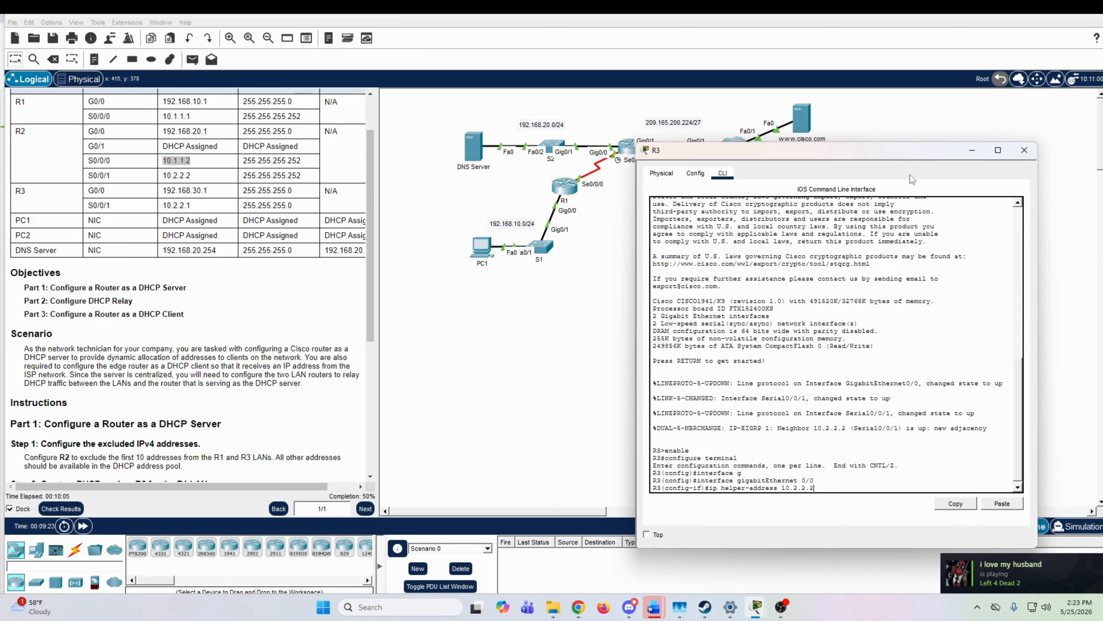
{"action": "left_click_drag", "start_coordinate": [905, 154], "coordinate": [840, 208]}
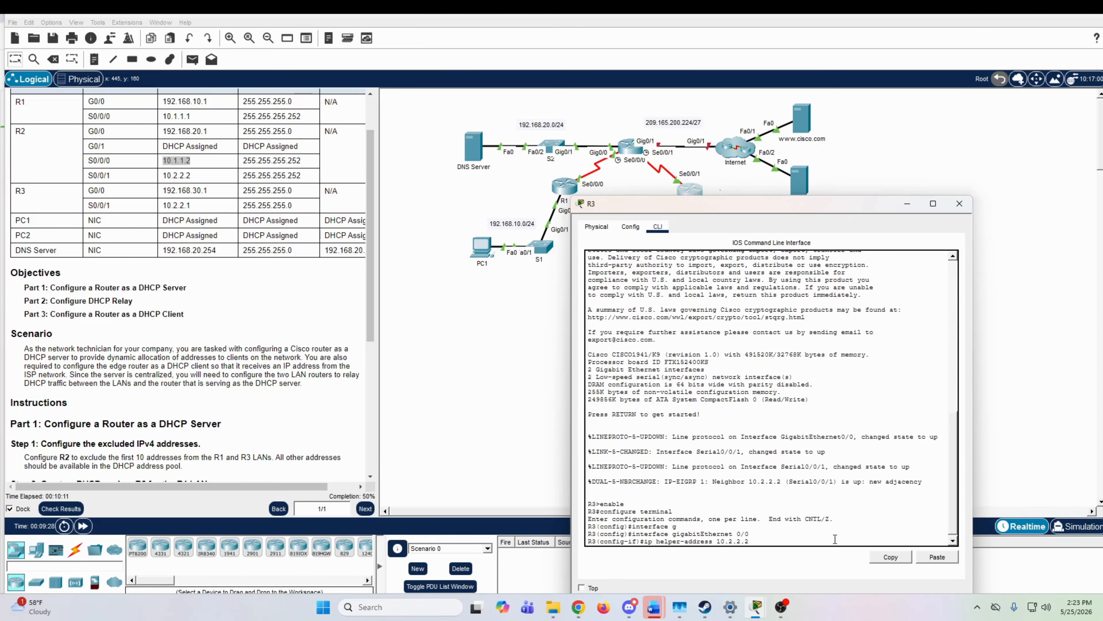
{"action": "key", "text": "Return"}
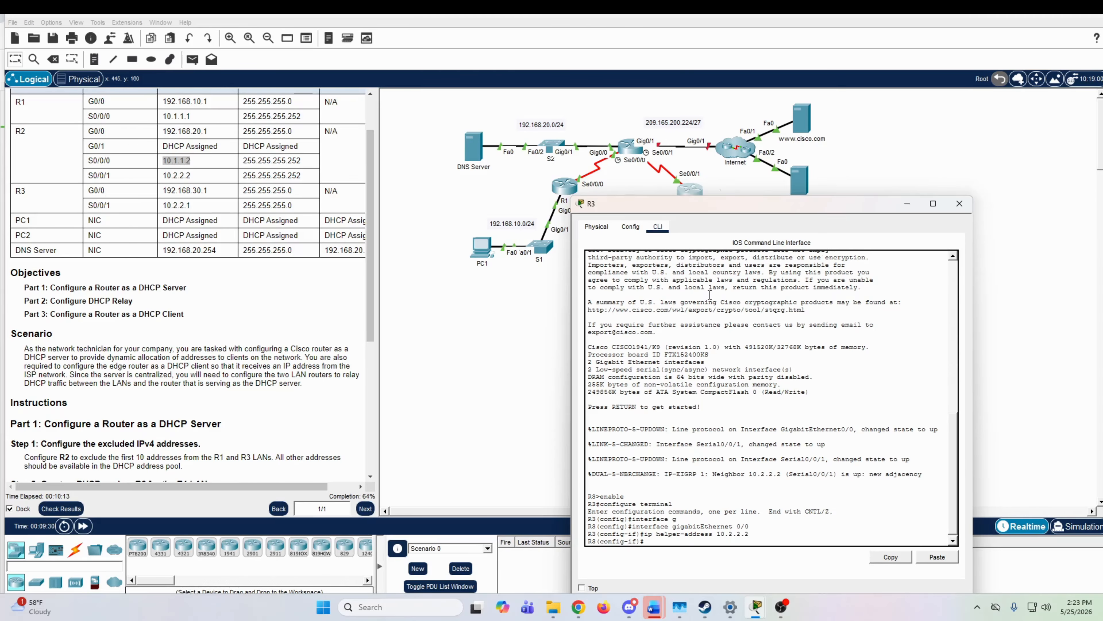
Step: Return to the Part 2 instructions and set PC1's IP configuration to DHCP, closing its window when finished
{"action": "scroll", "coordinate": [211, 404], "scroll_direction": "down", "scroll_amount": 4}
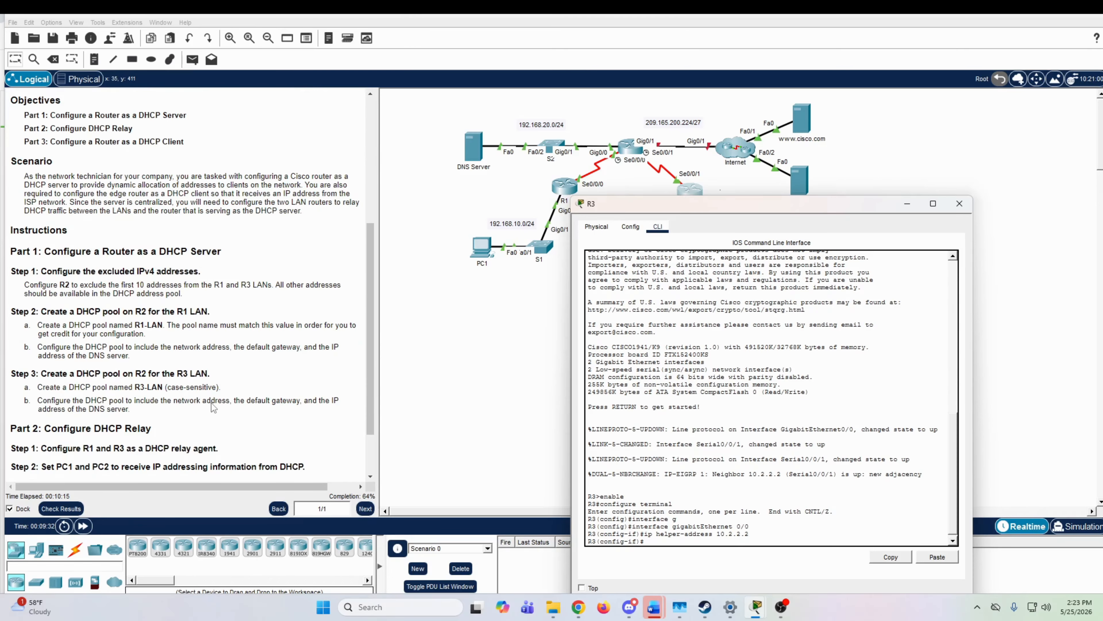
{"action": "scroll", "coordinate": [211, 403], "scroll_direction": "down", "scroll_amount": 2}
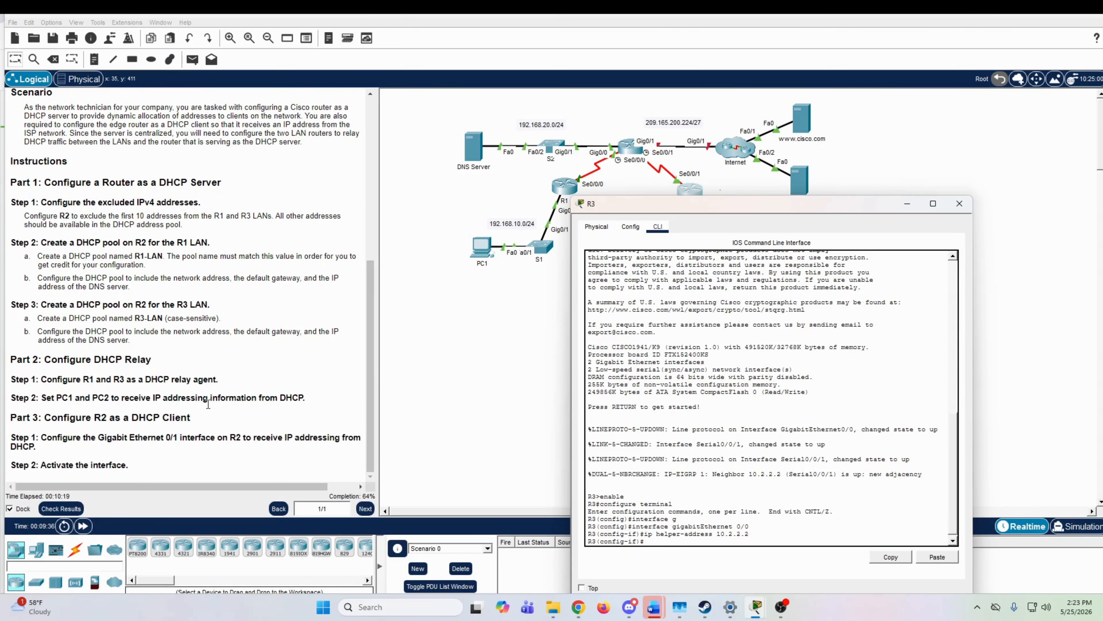
{"action": "left_click", "coordinate": [481, 270]}
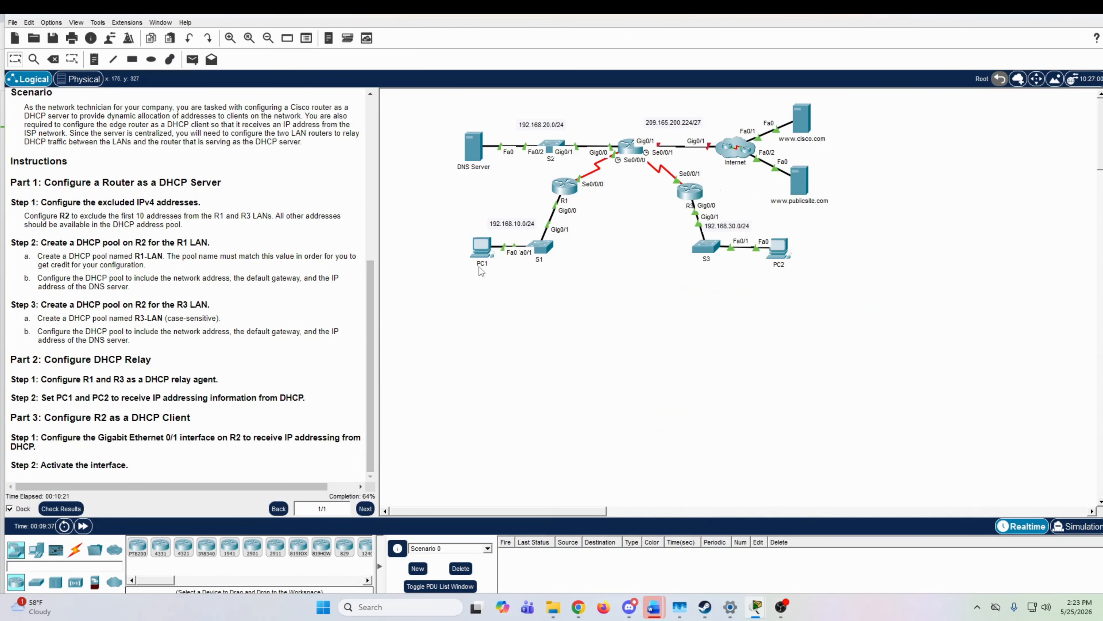
{"action": "left_click", "coordinate": [478, 250]}
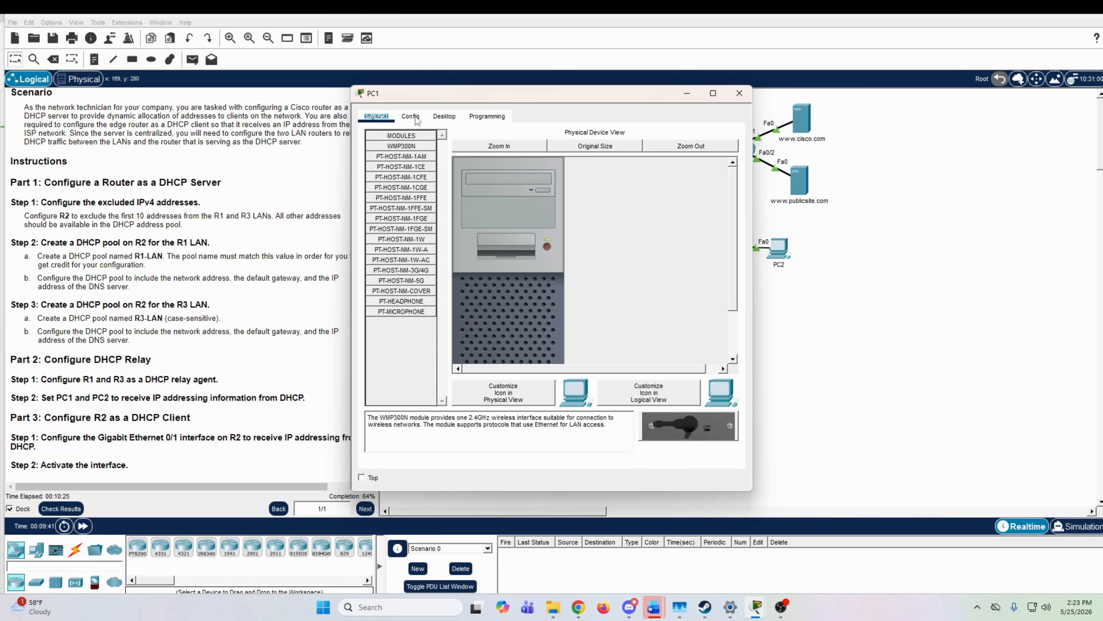
{"action": "left_click", "coordinate": [439, 122]}
{"action": "left_click", "coordinate": [386, 155]}
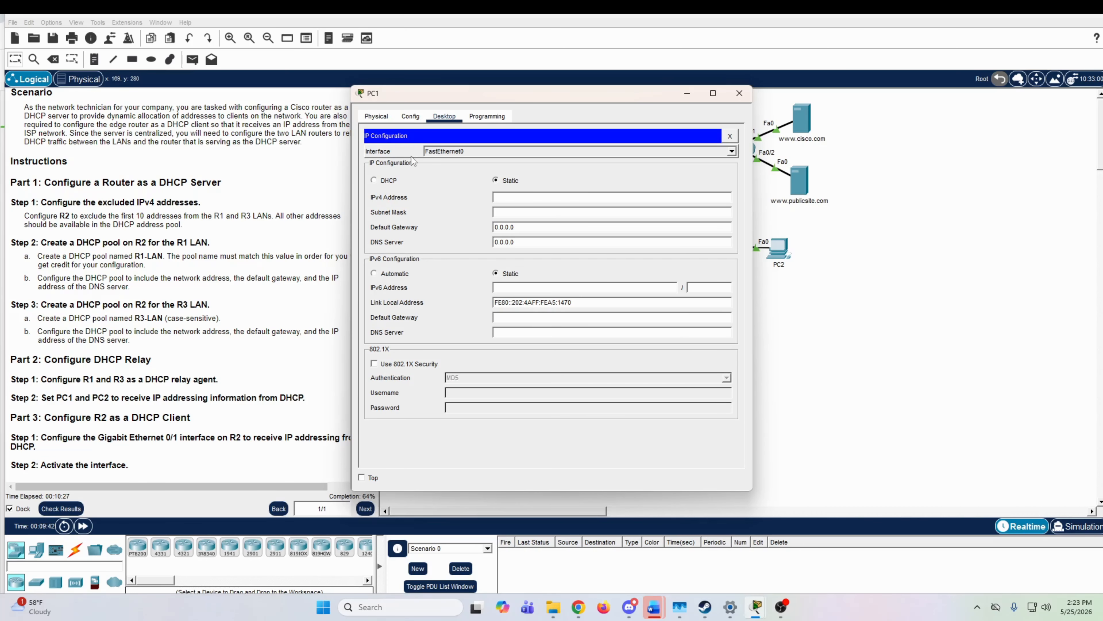
{"action": "left_click", "coordinate": [374, 181]}
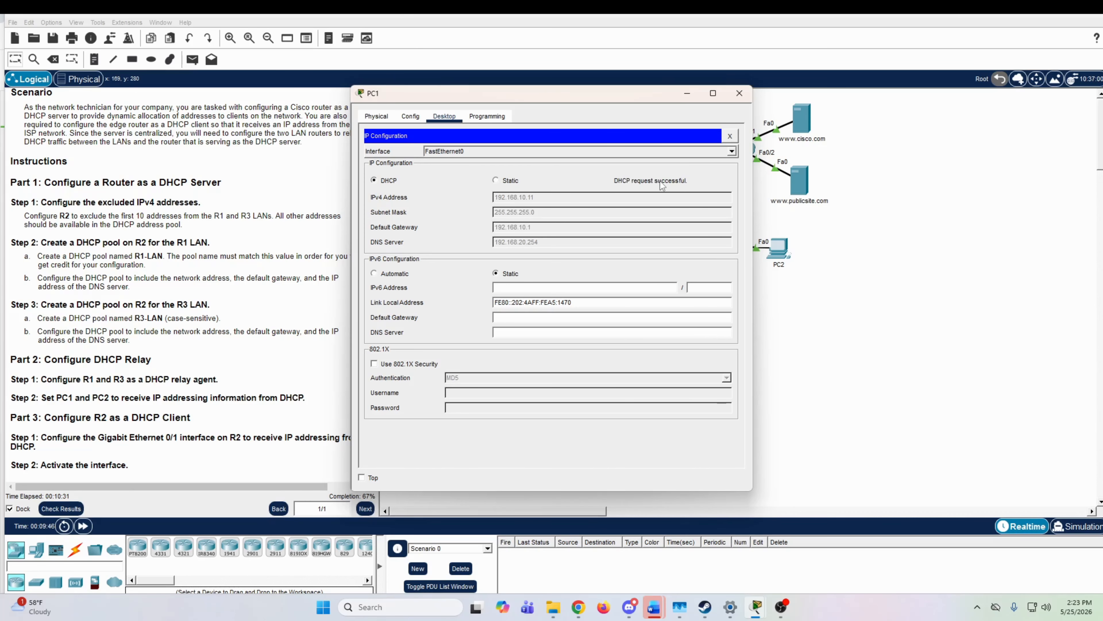
{"action": "left_click", "coordinate": [740, 93]}
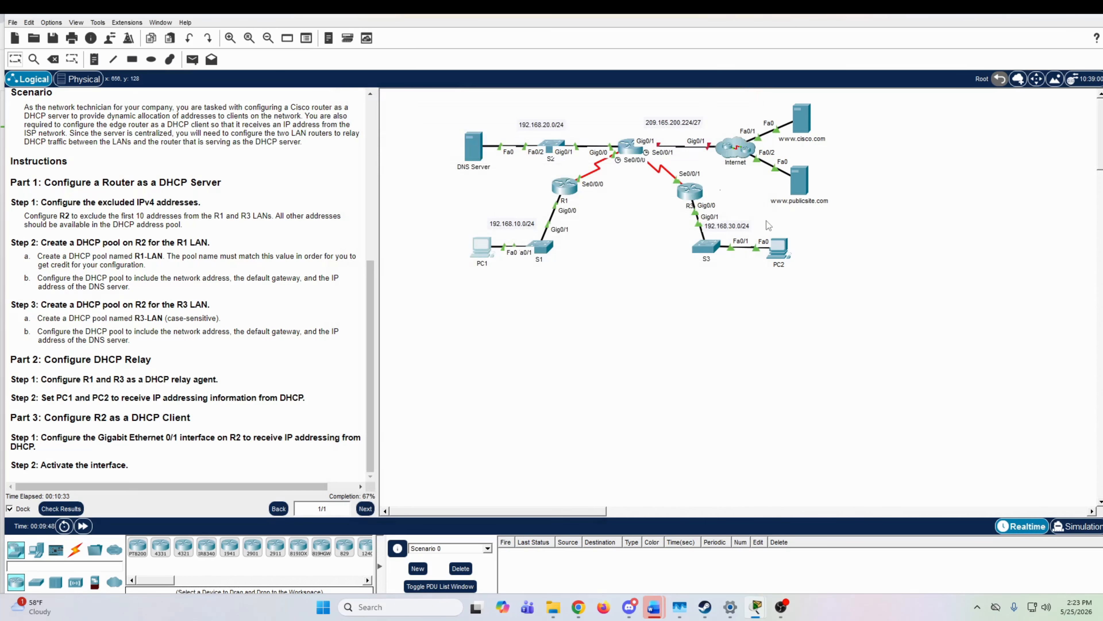
Step: Set PC2's IP configuration to DHCP and close its window
{"action": "left_click", "coordinate": [780, 249]}
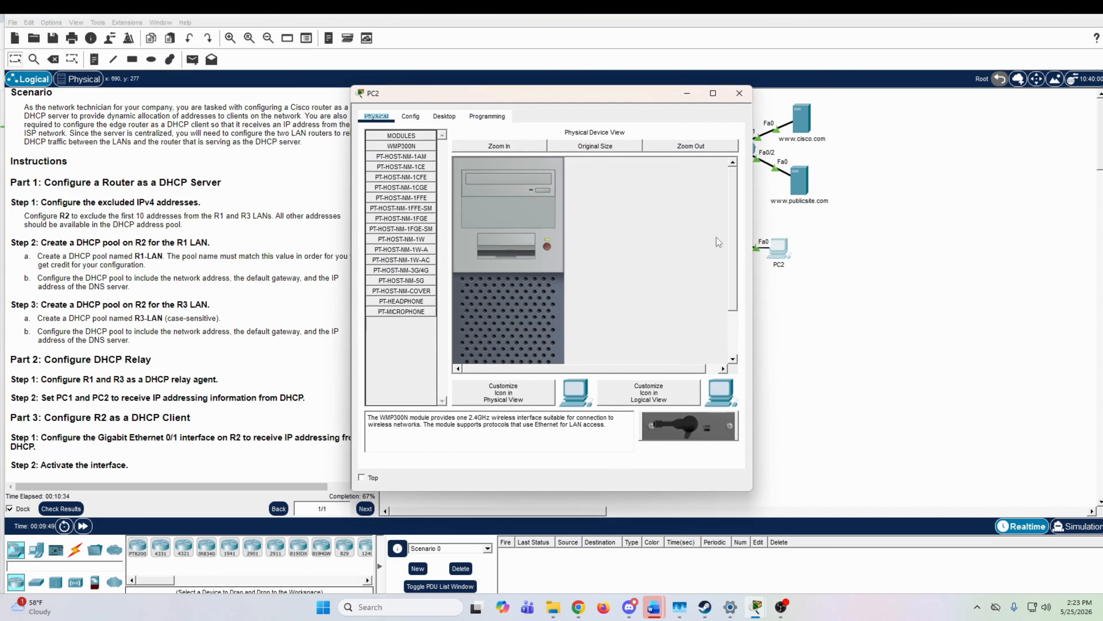
{"action": "left_click", "coordinate": [444, 117]}
{"action": "left_click", "coordinate": [409, 162]}
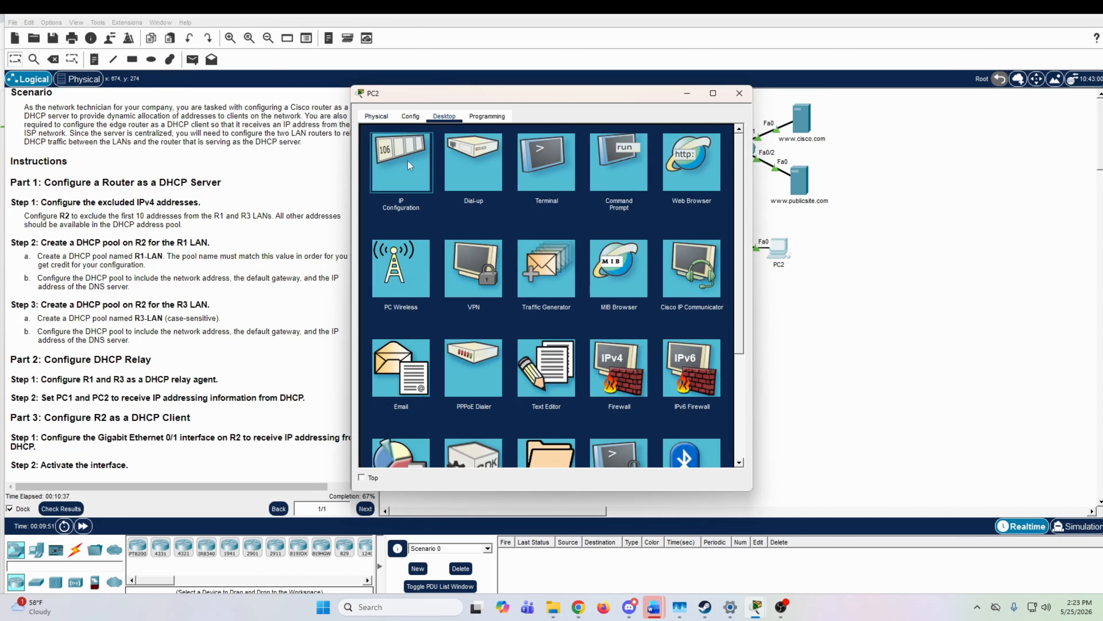
{"action": "left_click", "coordinate": [374, 181]}
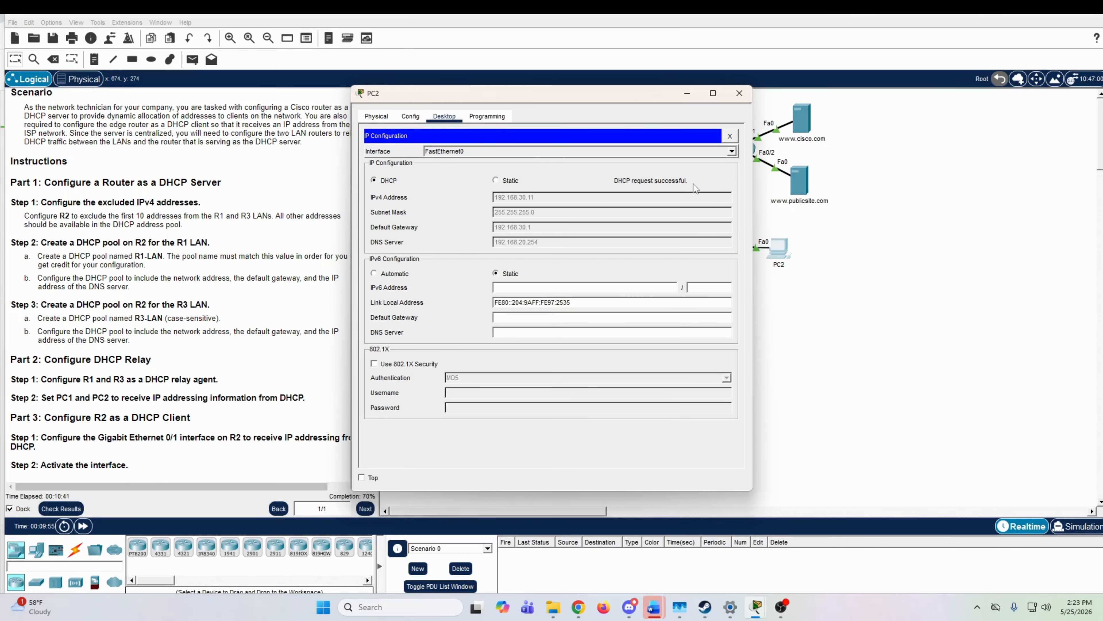
{"action": "left_click", "coordinate": [739, 93]}
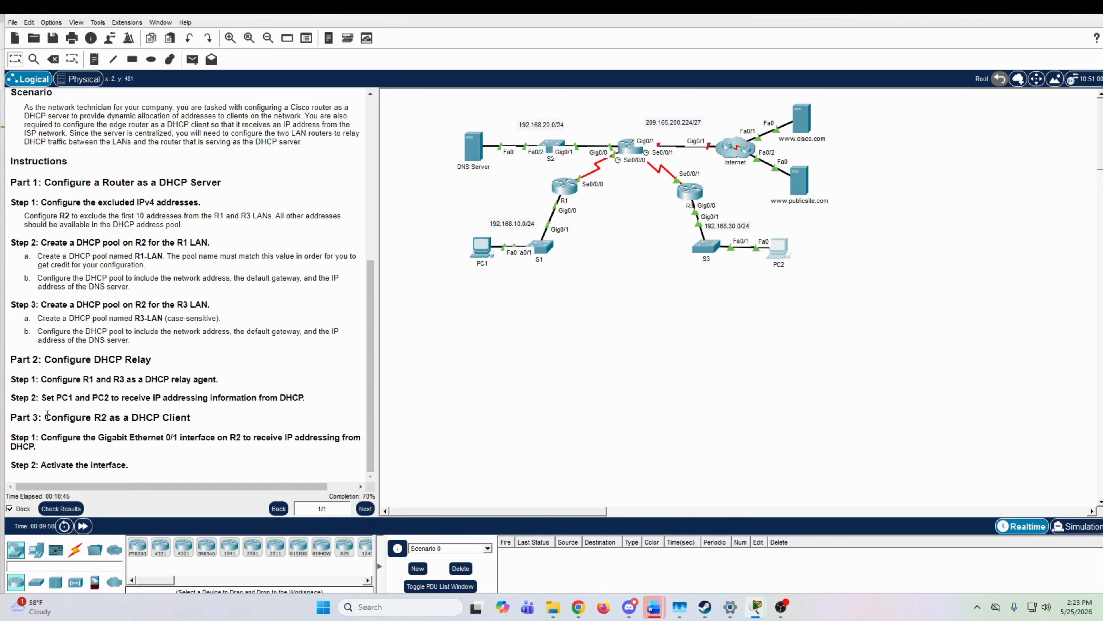
Step: Open router R2's command line and exit DHCP pool configuration back to global configuration mode
{"action": "left_click_drag", "start_coordinate": [51, 415], "coordinate": [172, 412]}
{"action": "left_click", "coordinate": [186, 409]}
{"action": "left_click", "coordinate": [633, 148]}
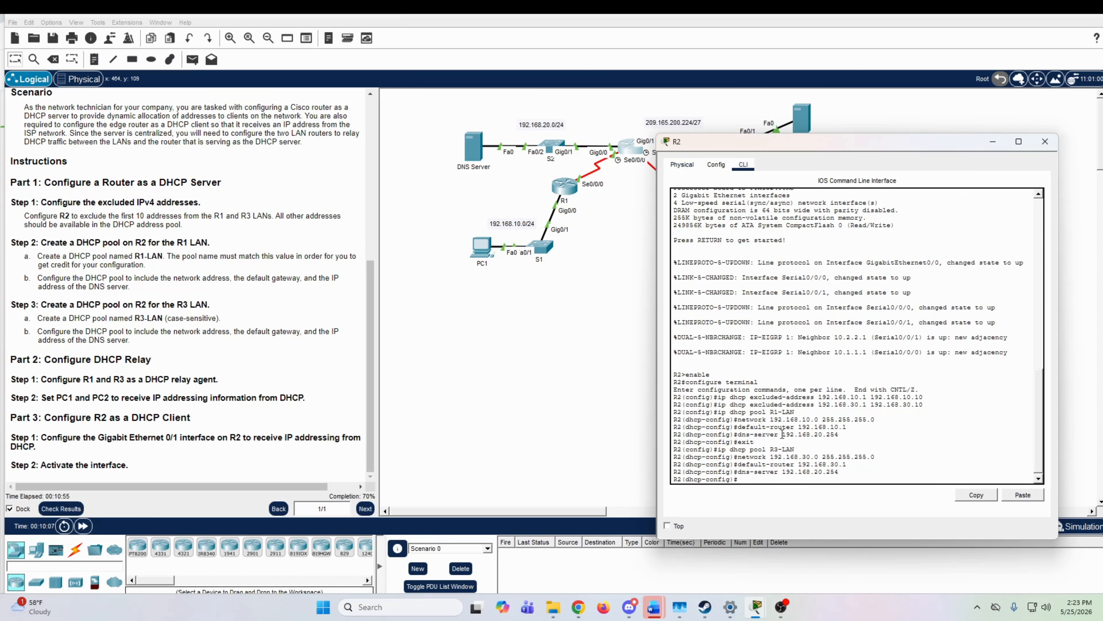
{"action": "key", "text": "Return"}
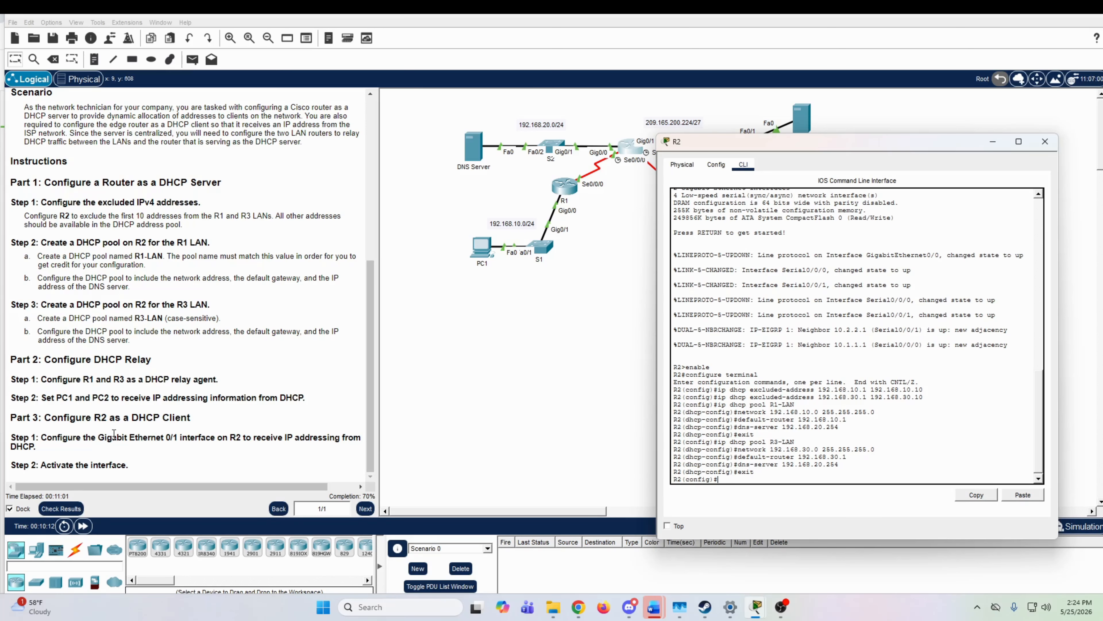
Step: Review the two Part 3 steps for R2's GigabitEthernet 0/1 interface and bring R2's command line back up
{"action": "left_click_drag", "start_coordinate": [57, 437], "coordinate": [333, 448]}
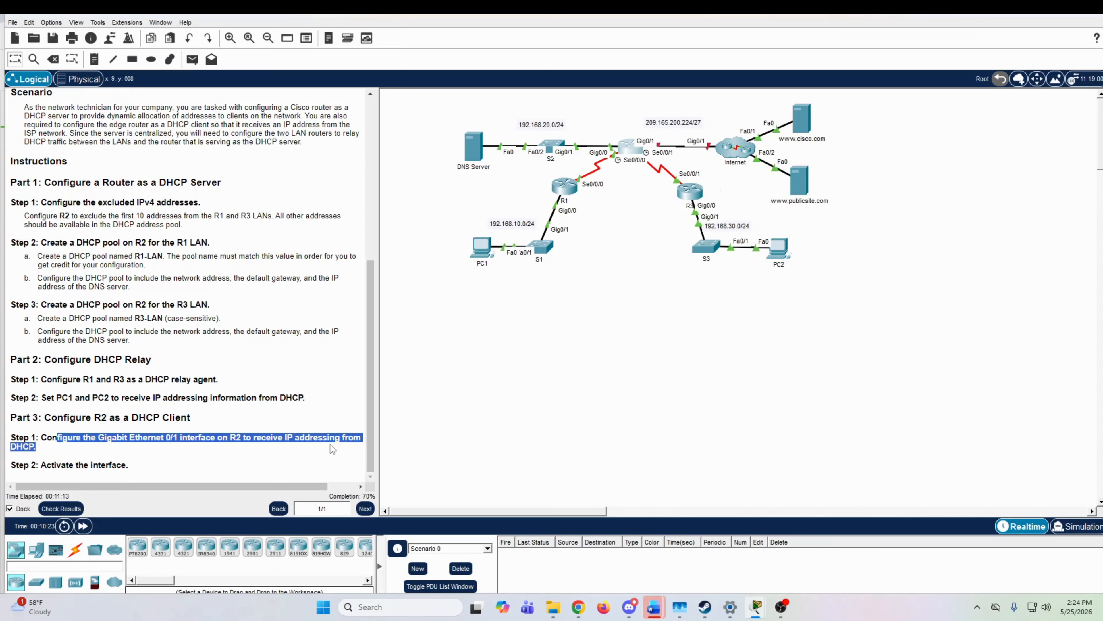
{"action": "left_click", "coordinate": [331, 444]}
{"action": "left_click_drag", "start_coordinate": [130, 467], "coordinate": [59, 467]}
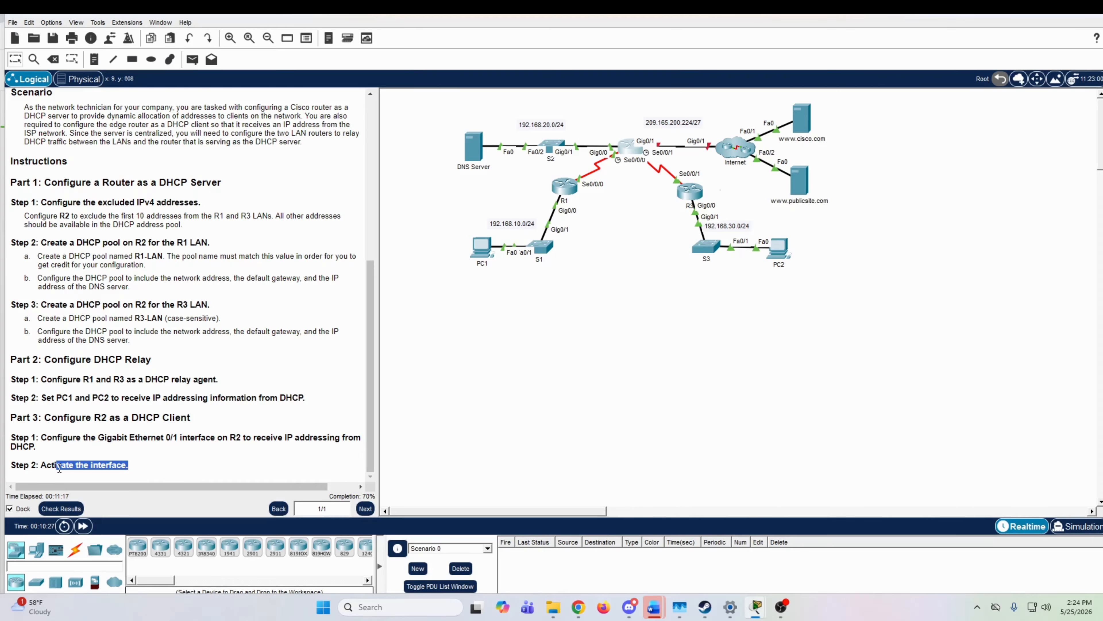
{"action": "left_click", "coordinate": [60, 468]}
{"action": "left_click", "coordinate": [634, 147]}
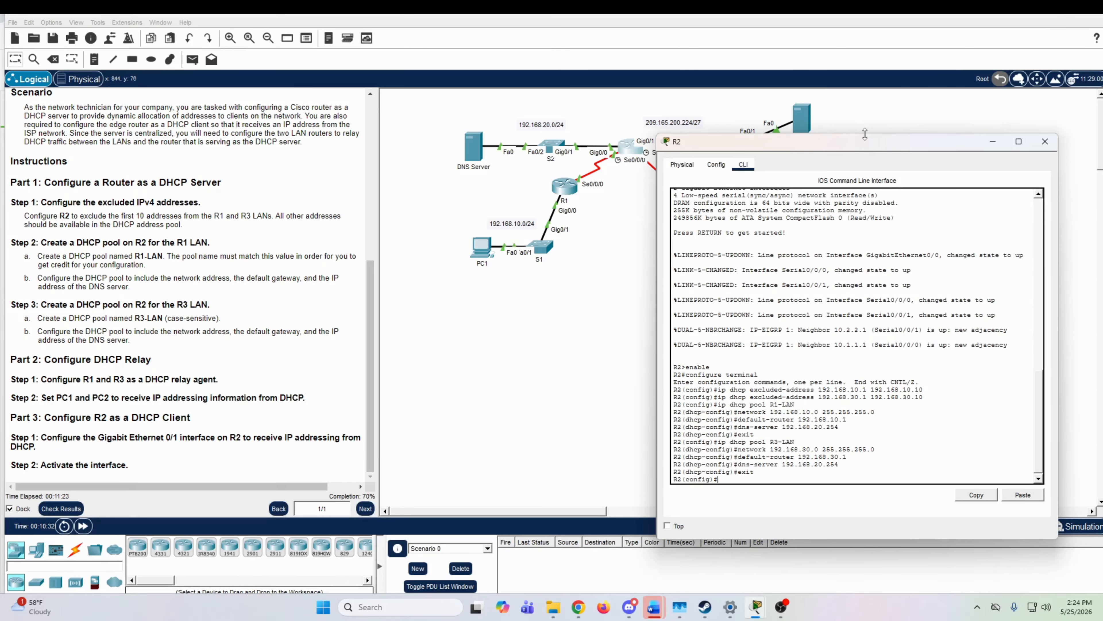
Step: Move R2's window clear of the router links in the topology and enter configuration of its GigabitEthernet 0/1 interface
{"action": "left_click_drag", "start_coordinate": [864, 134], "coordinate": [842, 257]}
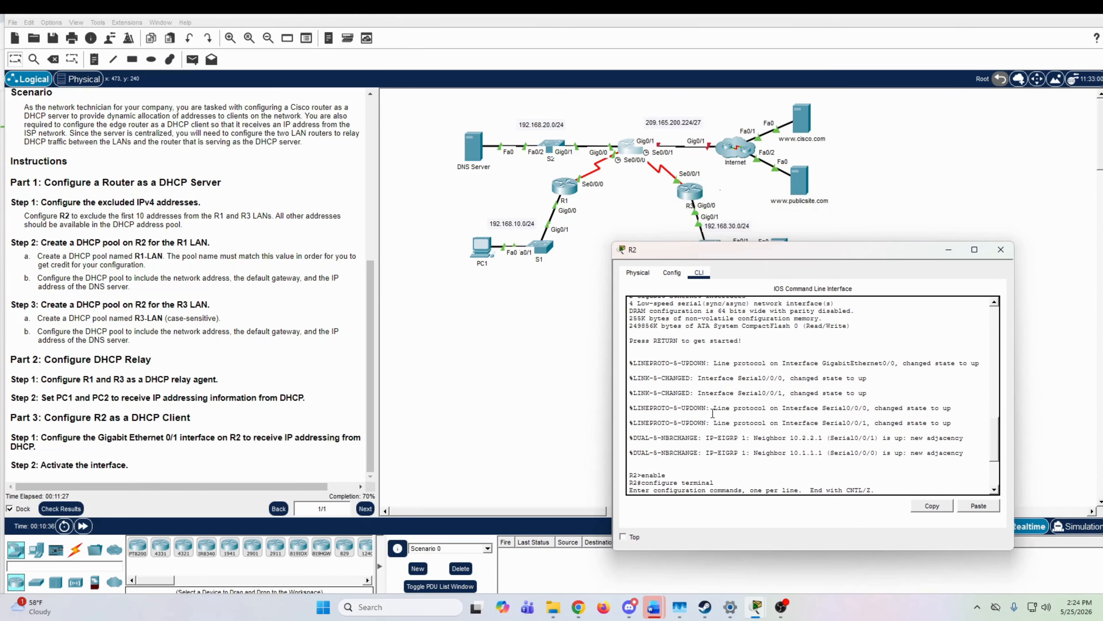
{"action": "type", "text": "ip dhcp excluded-address 192.168.10.1 192.168.10.10 ip dhcp excluded-address 192.168.30.1 192.168.30.10 ip dhcp pool R1-LAN network 192.168.10.0 255.255.255.0 default-router 192.168.10.1 dns-server 192.168.20.254 exit ip dhcp pool R3-LAN network 192.168.30.0 255.255.255.0 default-router 192.168.30.1 dns-server 192.168.20.254 exit"}
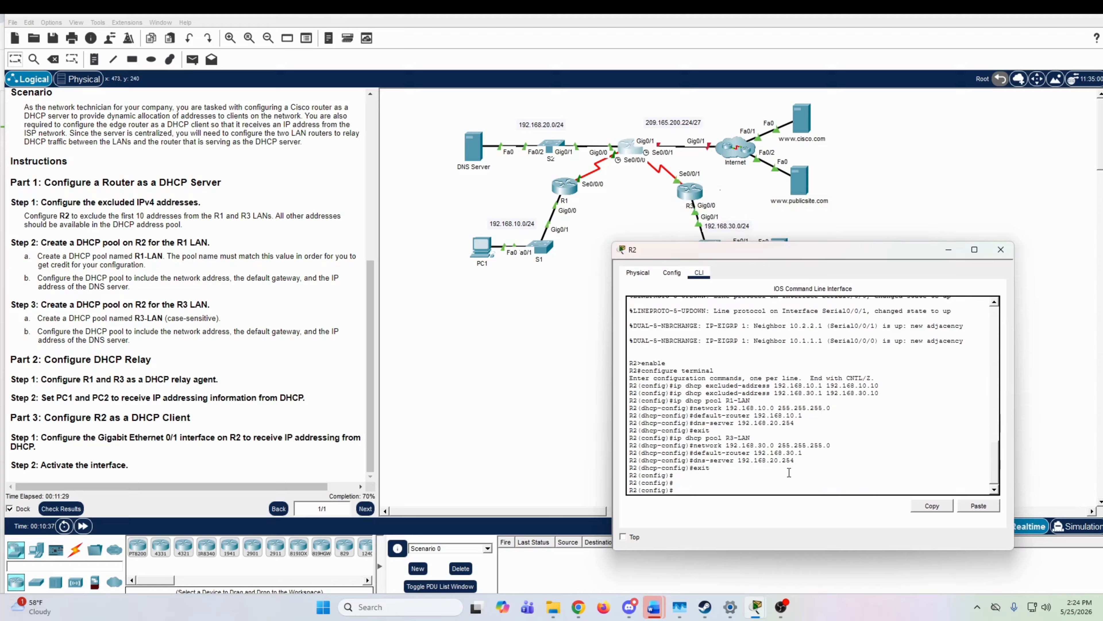
{"action": "type", "text": "interface g"}
{"action": "key", "text": "Tab"}
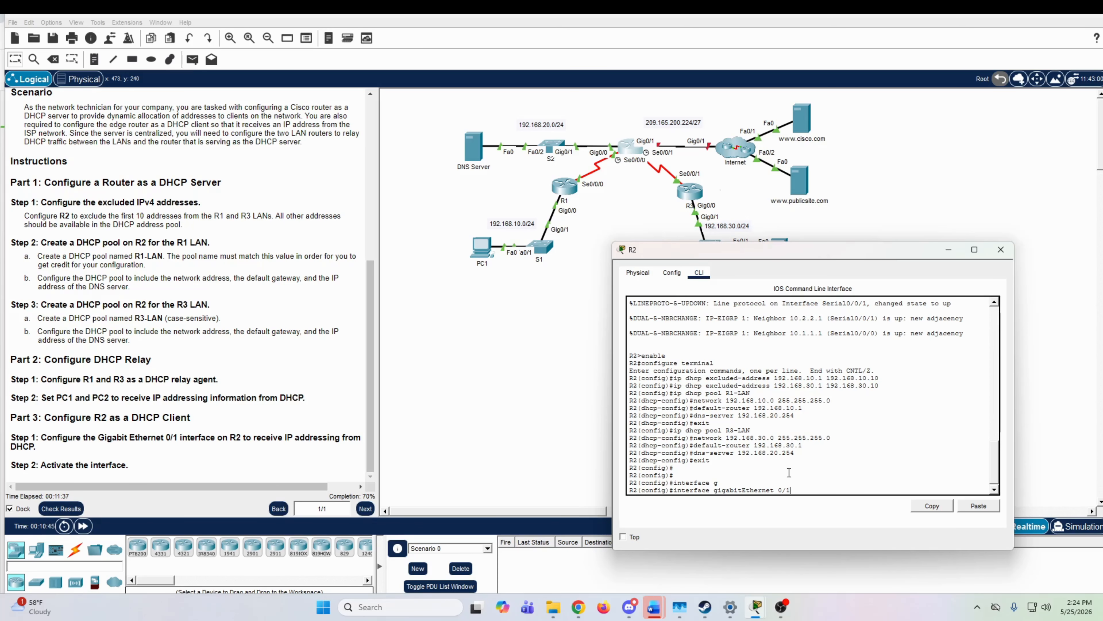
{"action": "key", "text": "Return"}
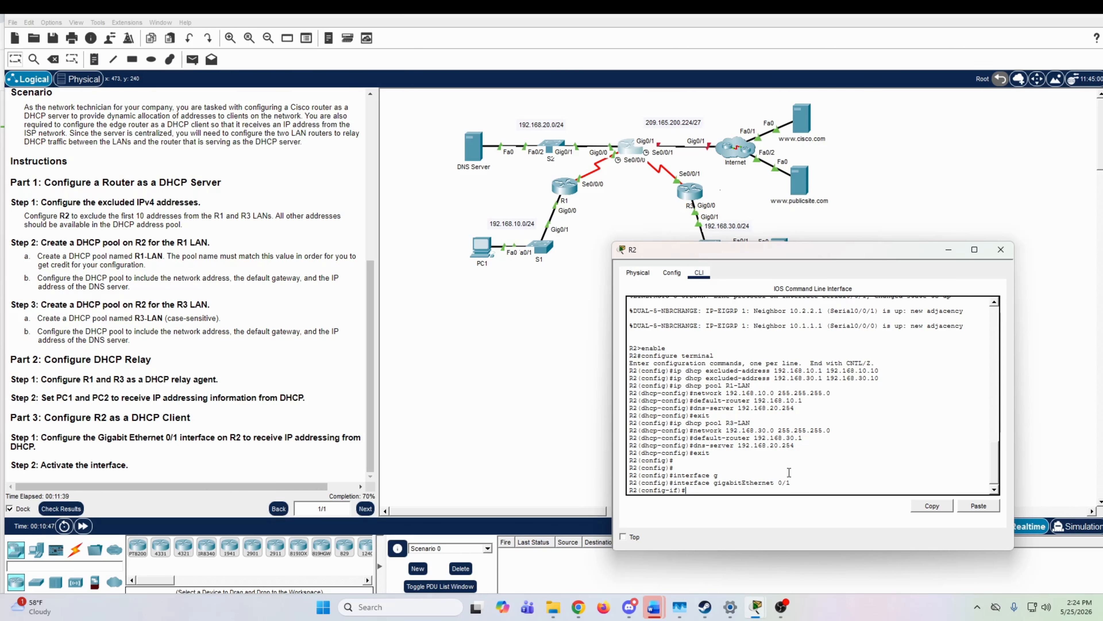
Step: Configure R2's GigabitEthernet 0/1 interface to obtain its IP address from DHCP
{"action": "type", "text": "ip address dhcp"}
{"action": "key", "text": "Return"}
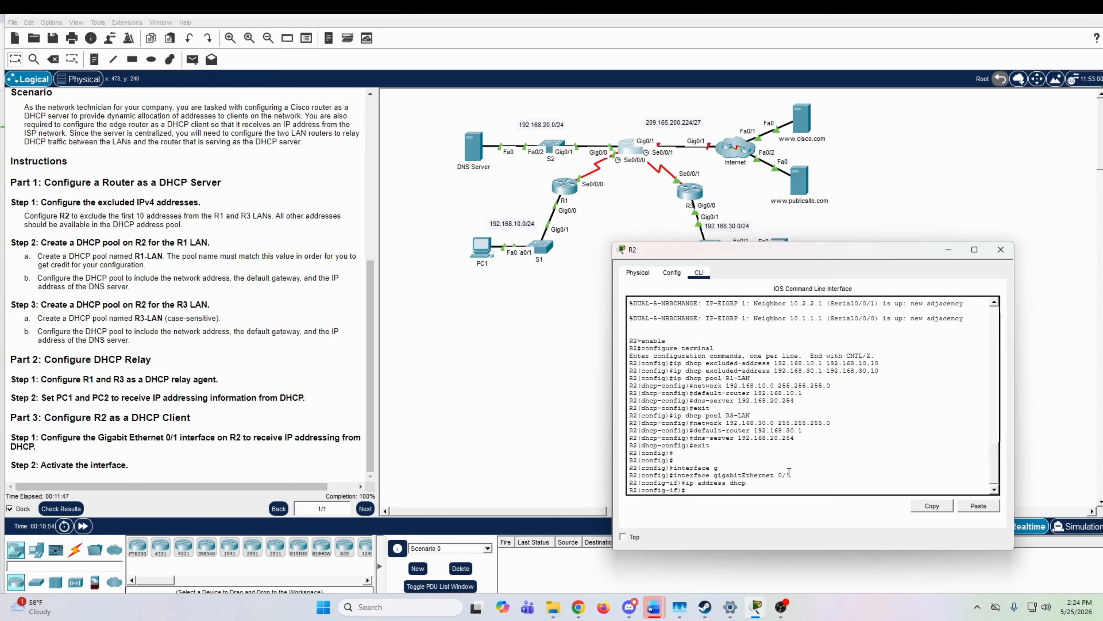
Step: Activate R2's GigabitEthernet 0/1 interface with the no shutdown command
{"action": "type", "text": "no shutdown"}
{"action": "key", "text": "Return"}
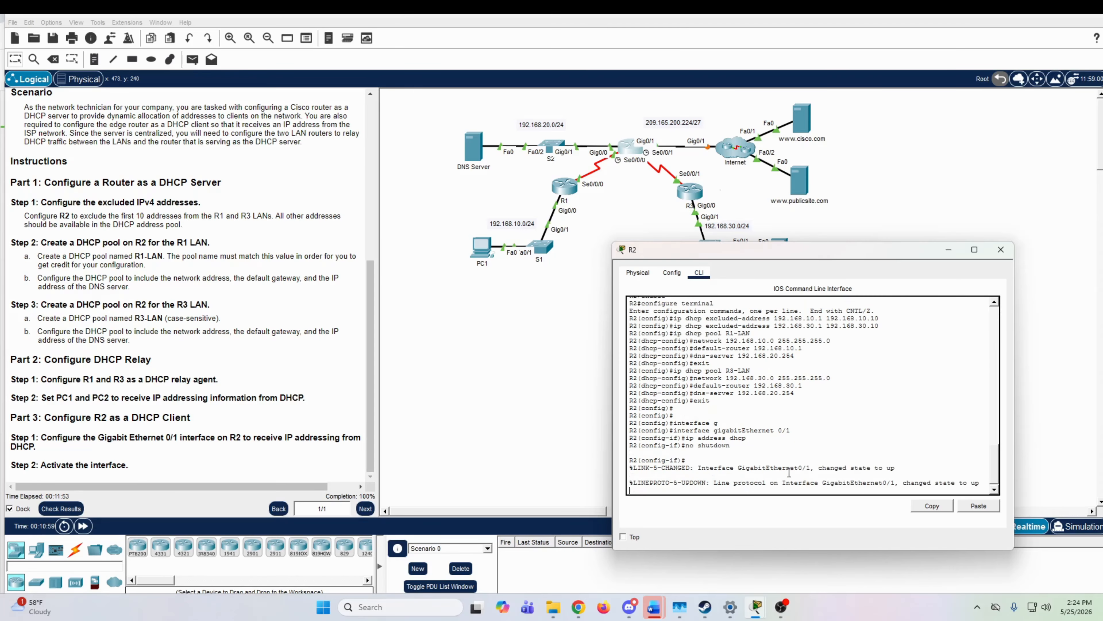
{"action": "key", "text": "Return"}
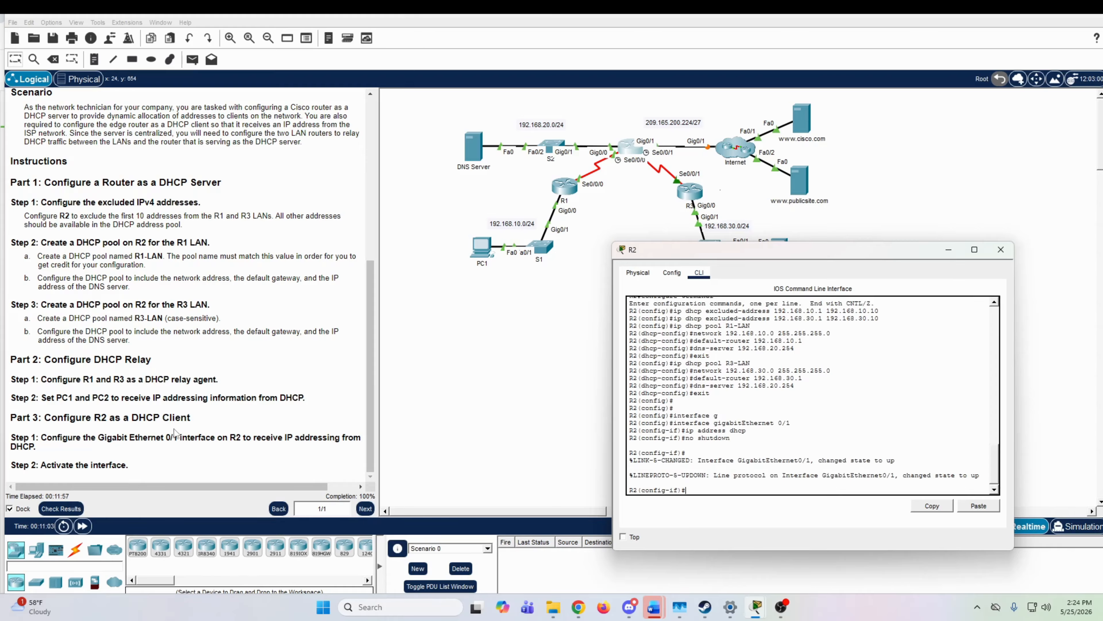
Step: Check the activity results and view the list of assessment items
{"action": "left_click_drag", "start_coordinate": [61, 464], "coordinate": [150, 461]}
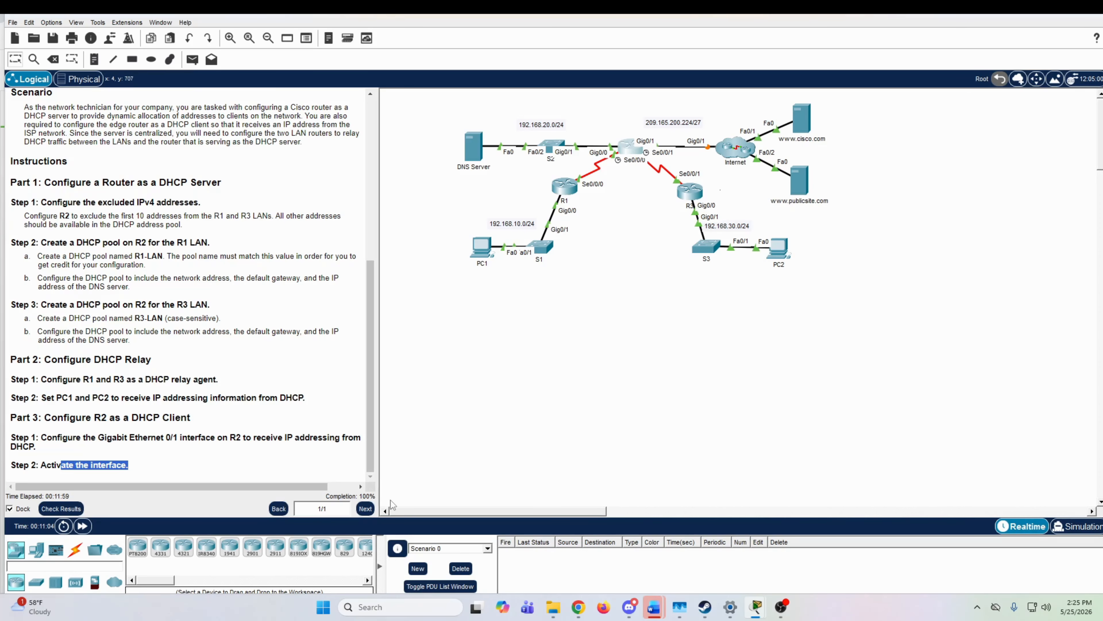
{"action": "left_click", "coordinate": [77, 507]}
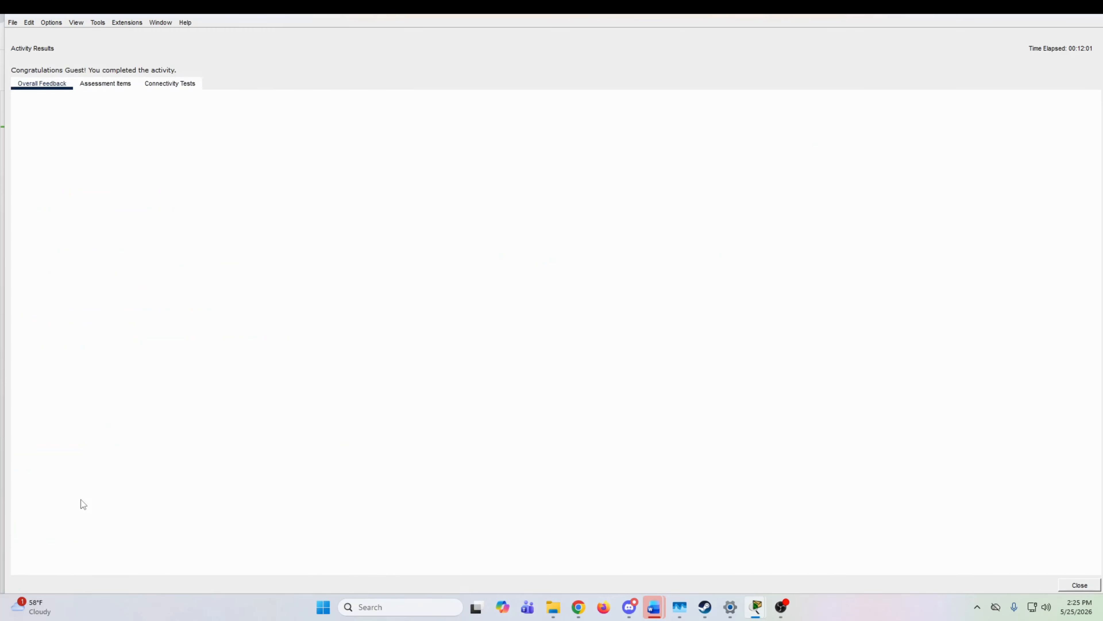
{"action": "left_click", "coordinate": [106, 83]}
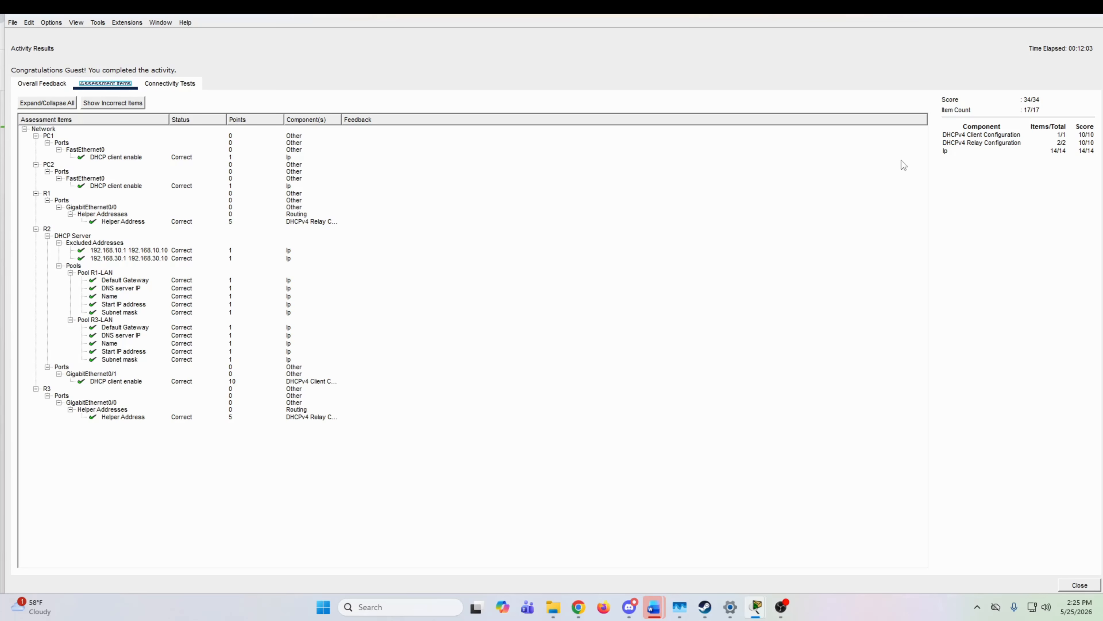